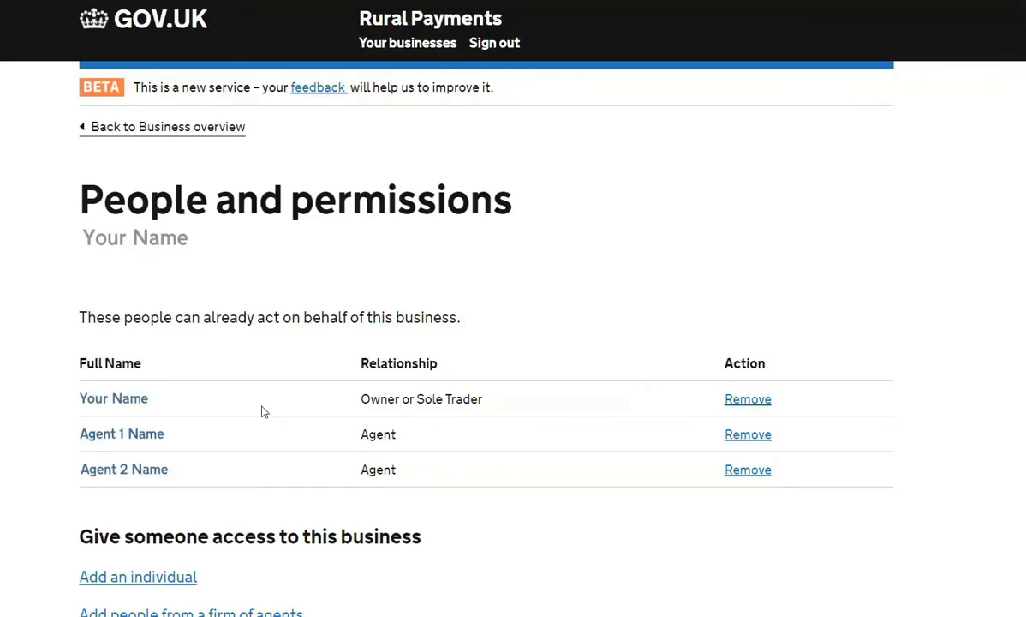
# Set the business owner's Countryside Stewardship Applications and Agreements permissions to Submit and save
pyautogui.click(127, 404)
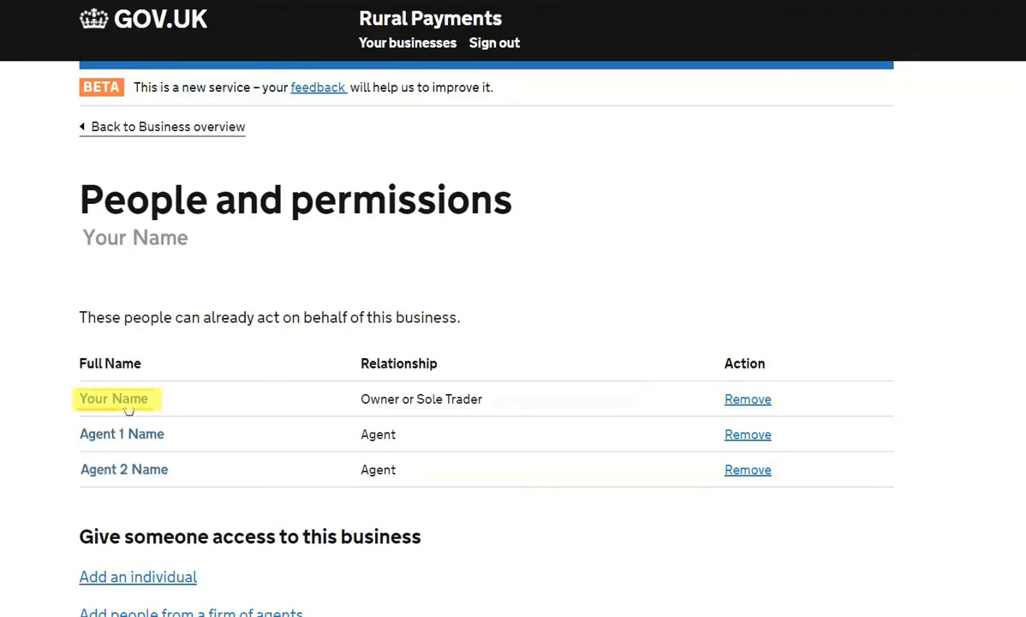
pyautogui.scroll(-1, 422, 407)
pyautogui.scroll(-3, 423, 408)
pyautogui.click(270, 369)
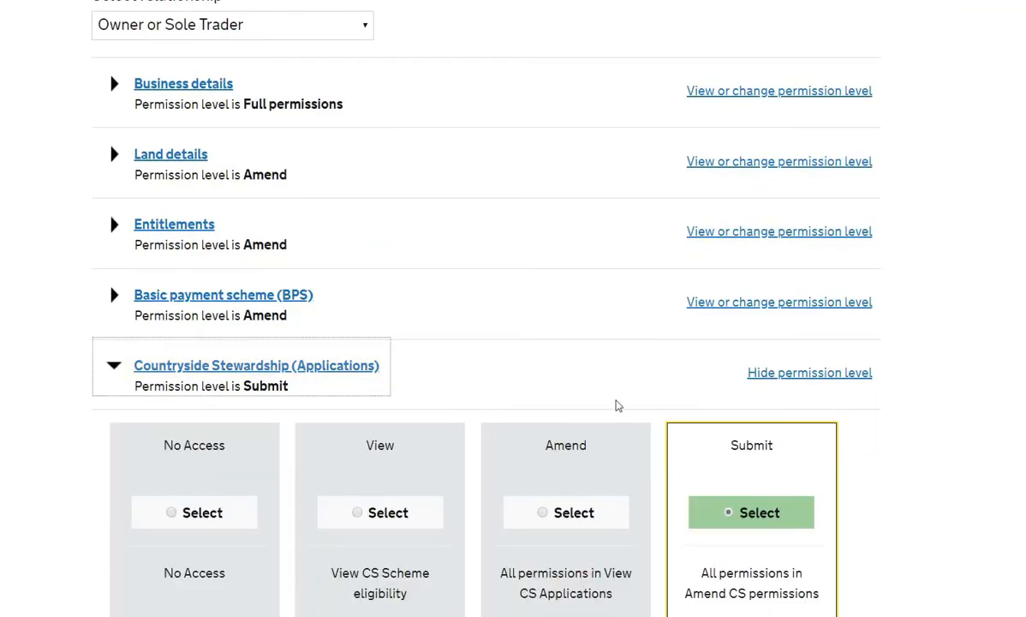
pyautogui.scroll(-6, 618, 404)
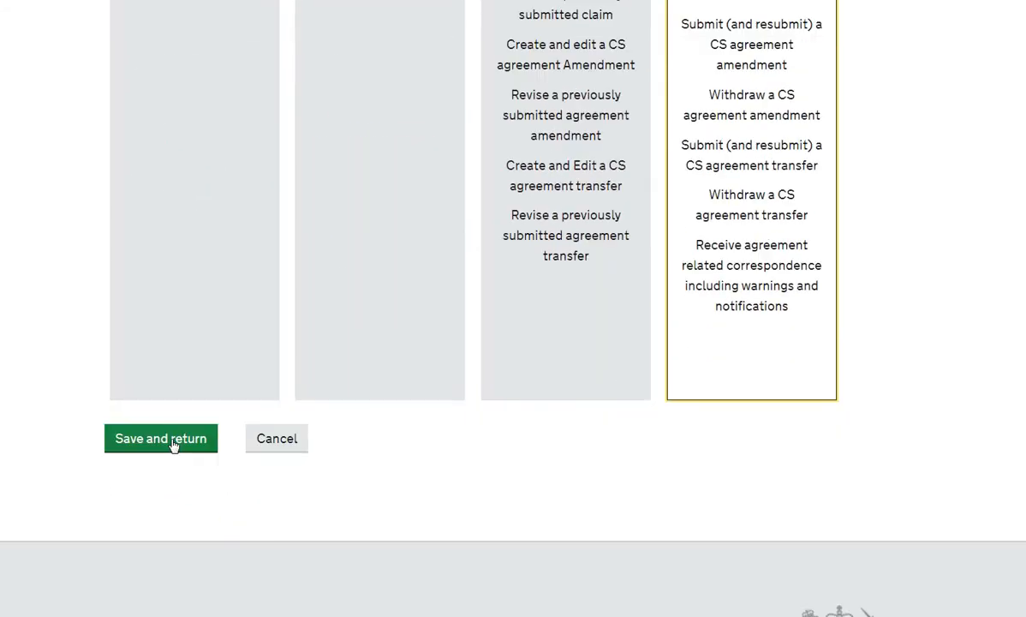
pyautogui.click(171, 444)
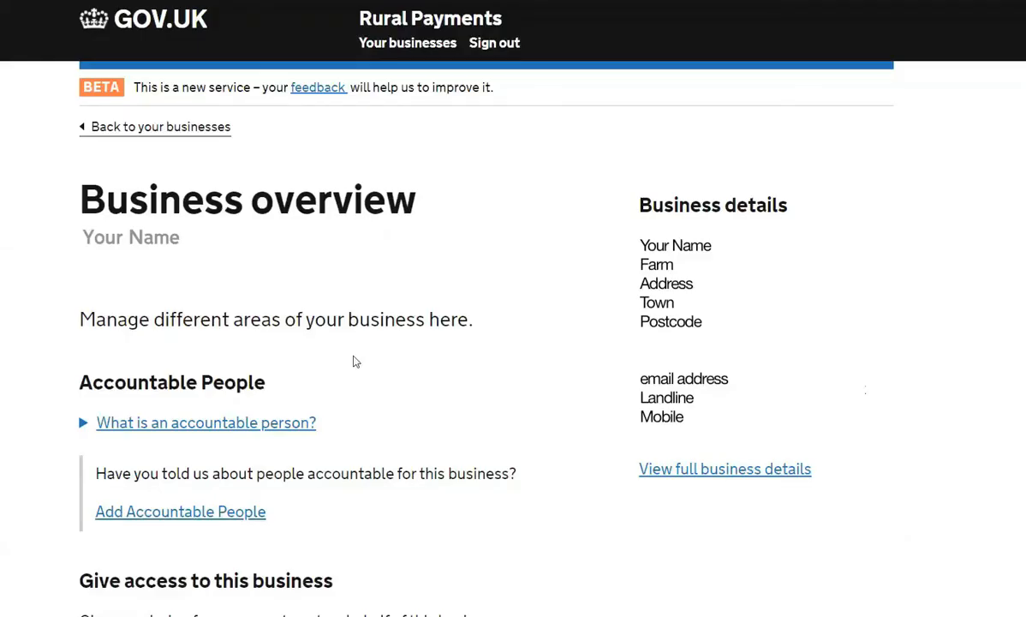
# Go to Countryside Stewardship Claims, showing the withdrawn 2018 and deleted 2017 revenue claims
pyautogui.scroll(-10, 355, 361)
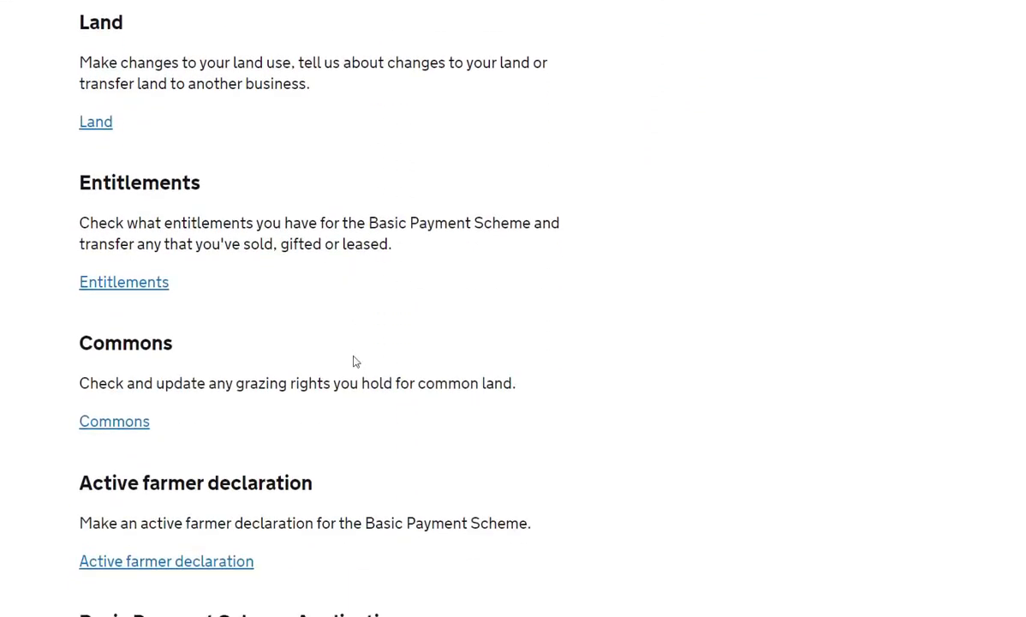
pyautogui.scroll(-4, 354, 361)
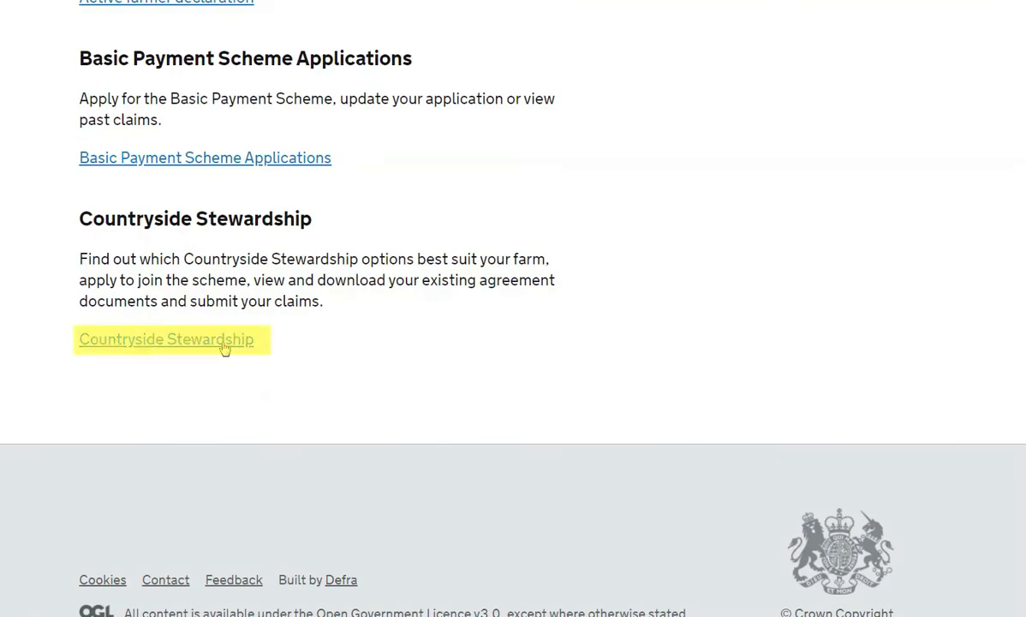
pyautogui.click(225, 341)
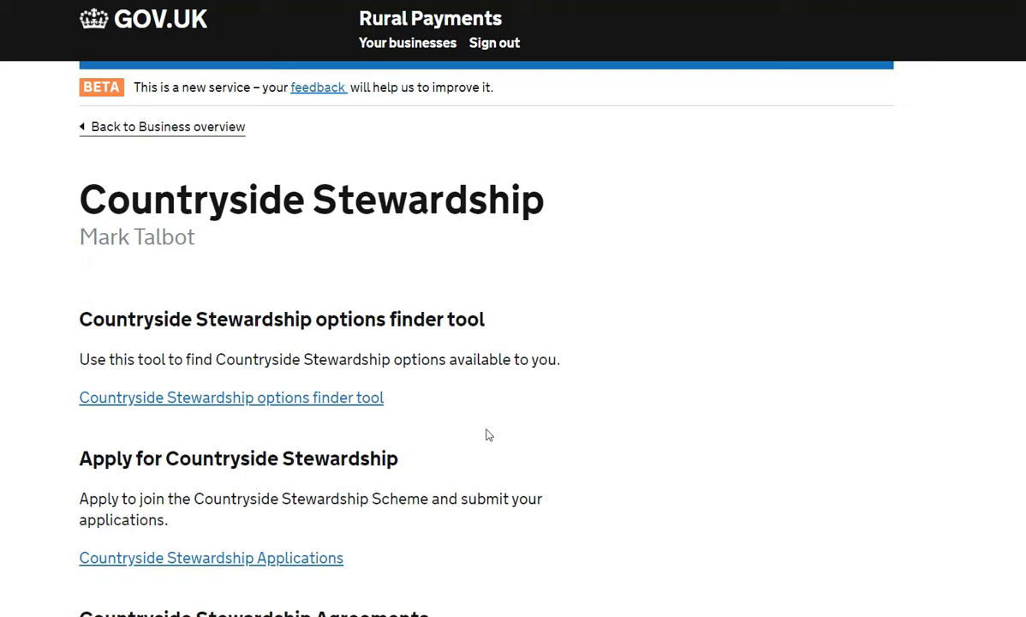
pyautogui.scroll(-5, 486, 434)
pyautogui.click(291, 437)
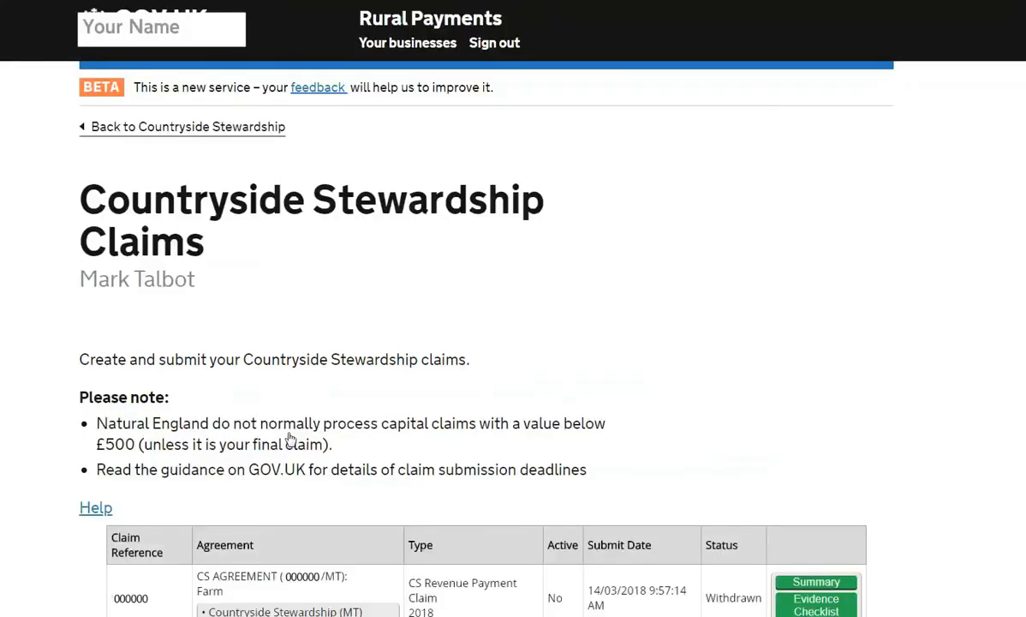
pyautogui.scroll(-3, 757, 419)
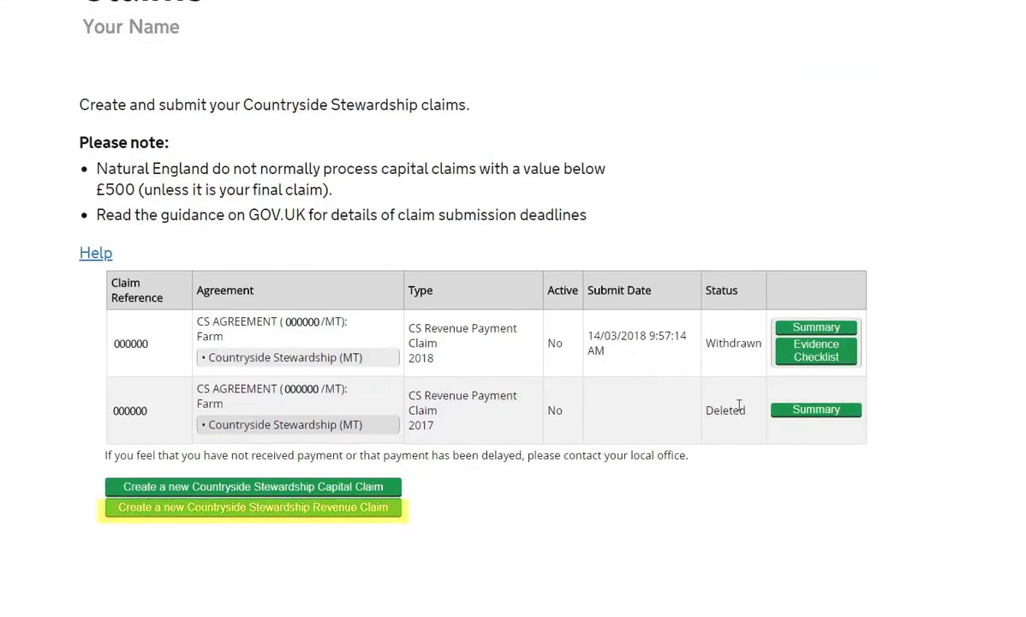
# Create a 2018 CS Revenue Payment Claim from the signed agreement, now listed as Created
pyautogui.click(224, 512)
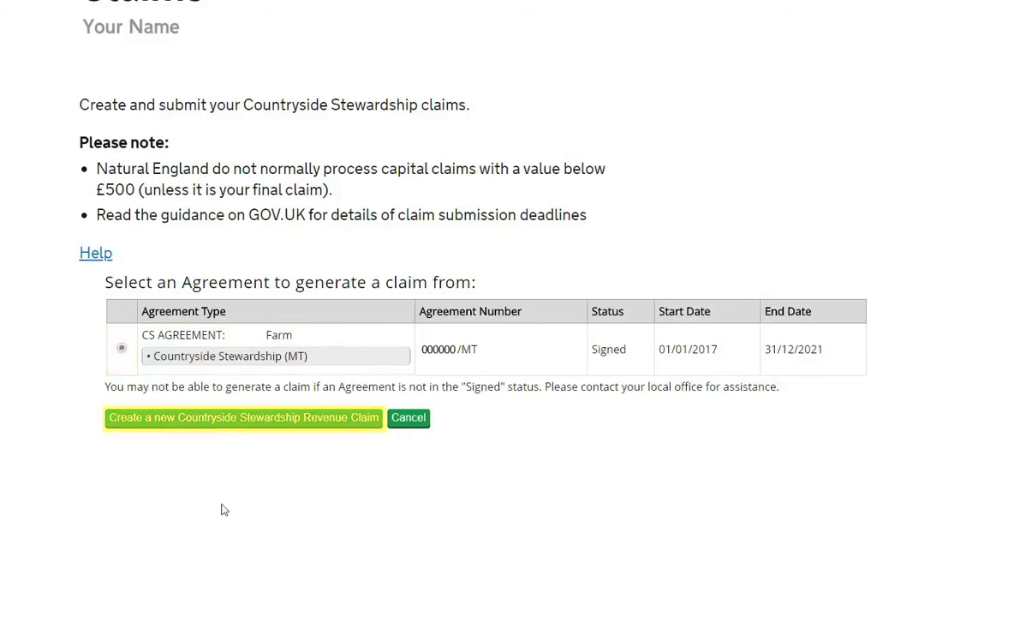
pyautogui.click(223, 419)
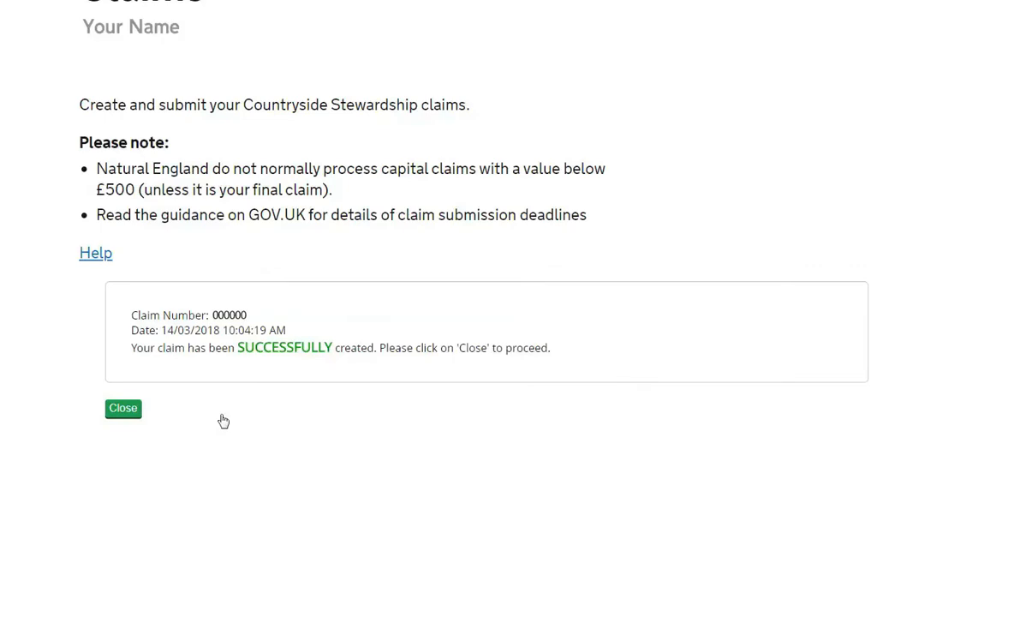
pyautogui.click(124, 408)
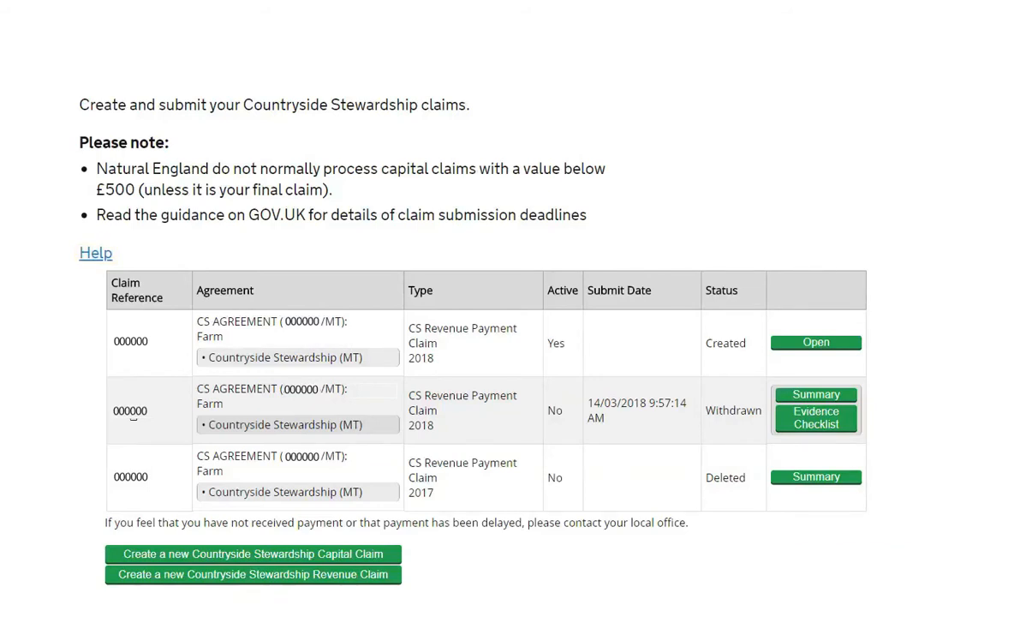
# Open the new 2018 revenue claim and expand Complete your claim to list its sections
pyautogui.click(809, 344)
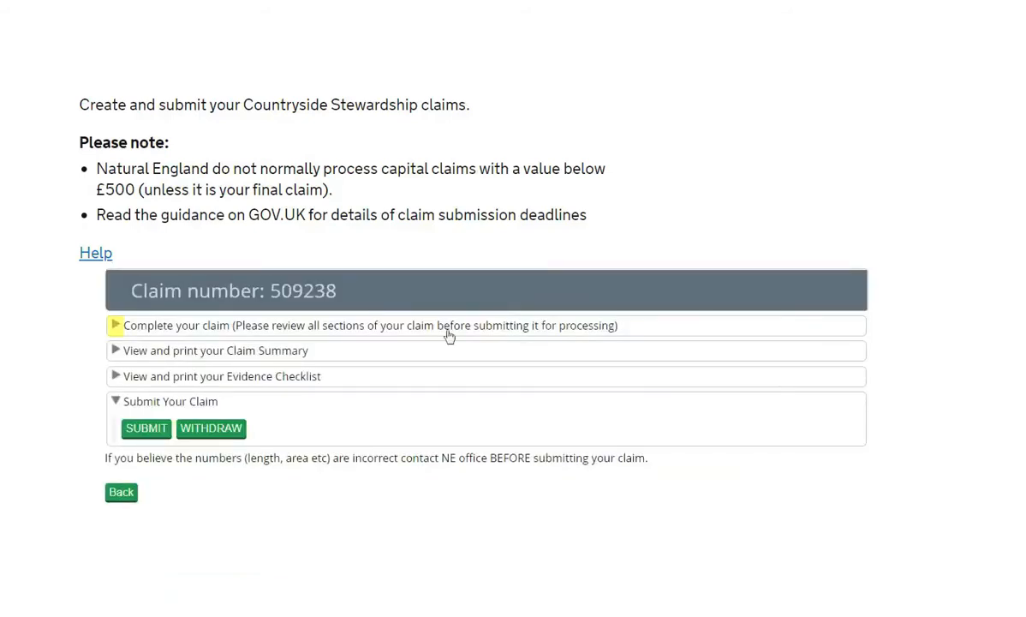
pyautogui.click(115, 325)
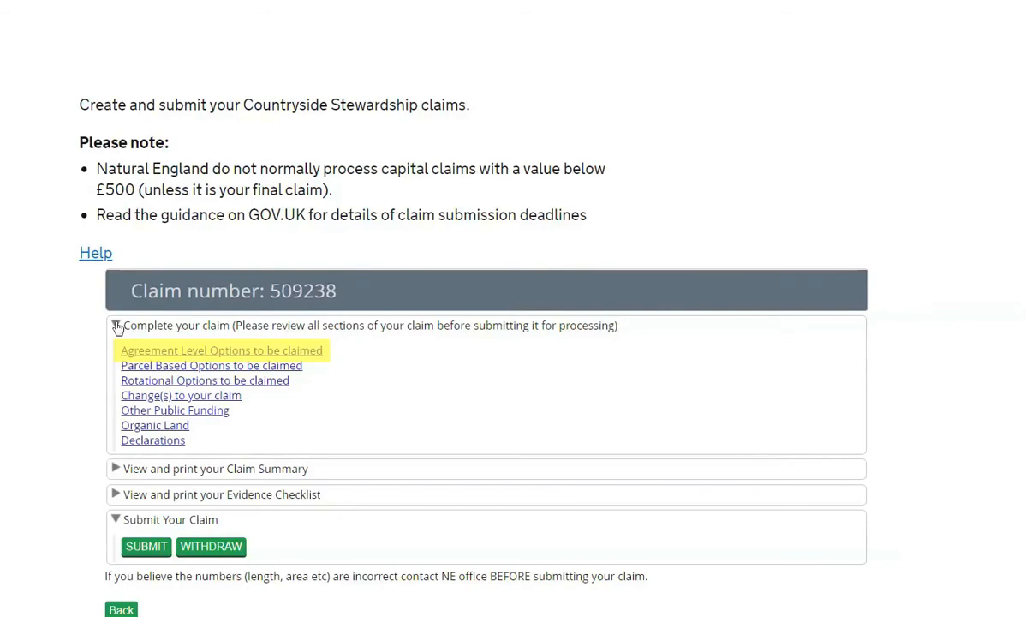
pyautogui.click(167, 353)
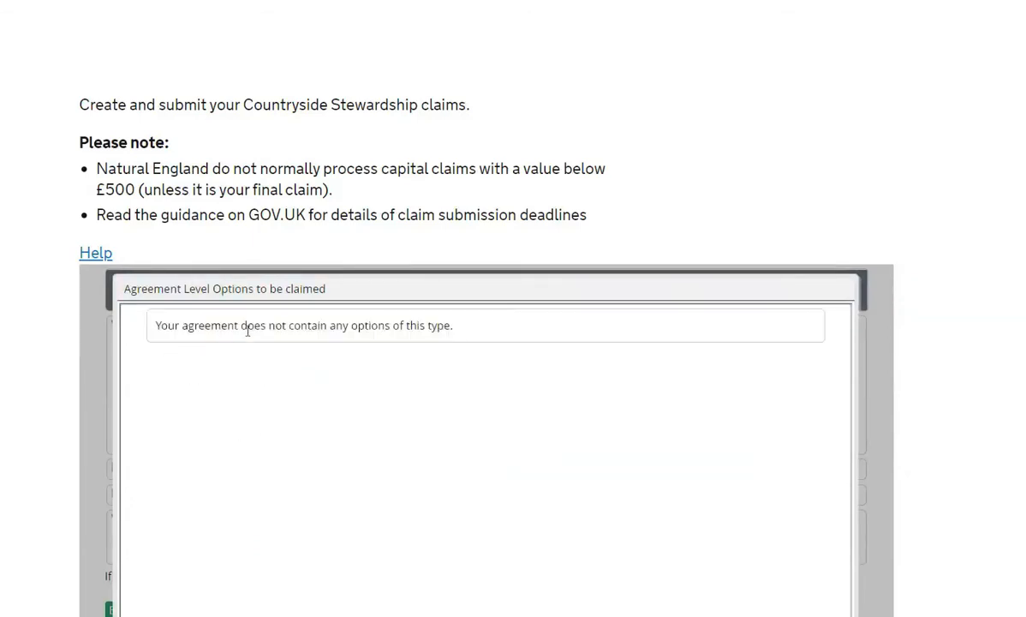
pyautogui.scroll(-2, 600, 415)
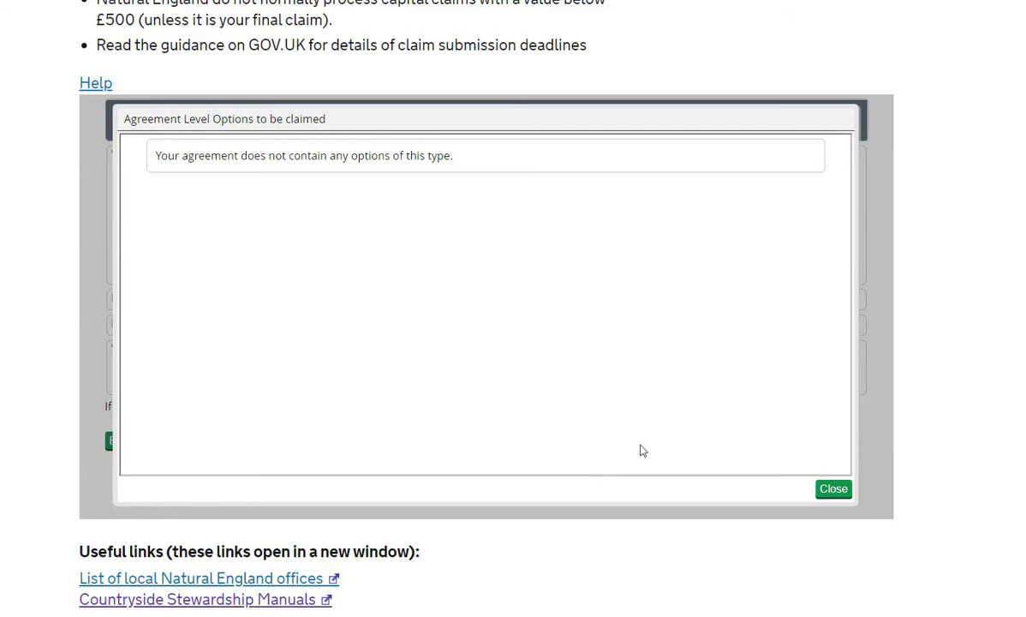
pyautogui.click(835, 489)
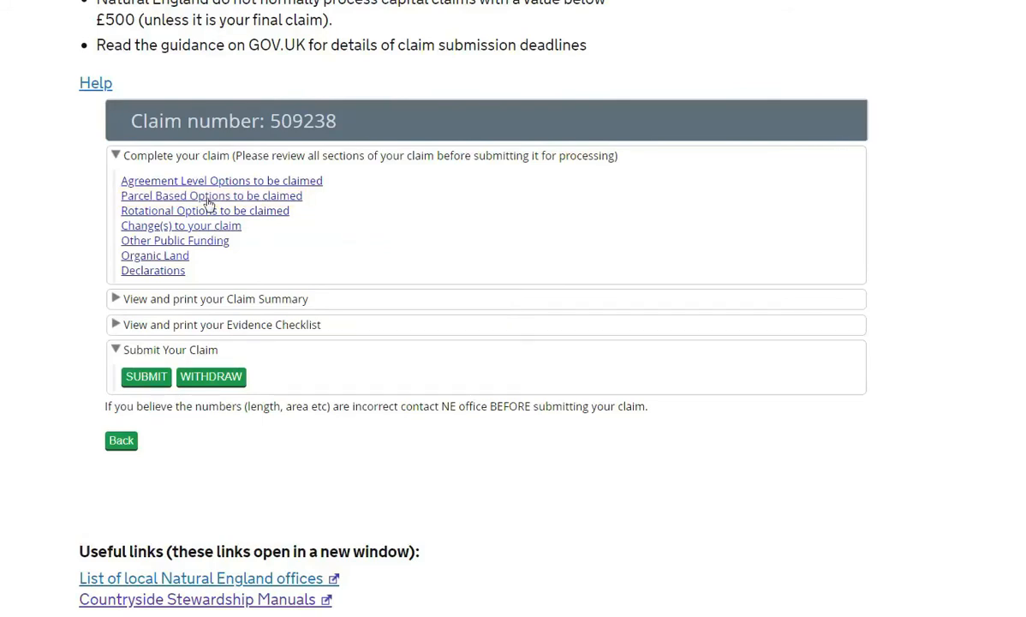
# Save the BE3 hedgerow claim of 1746 metres in Parcel Based Options, then close the list
pyautogui.click(207, 198)
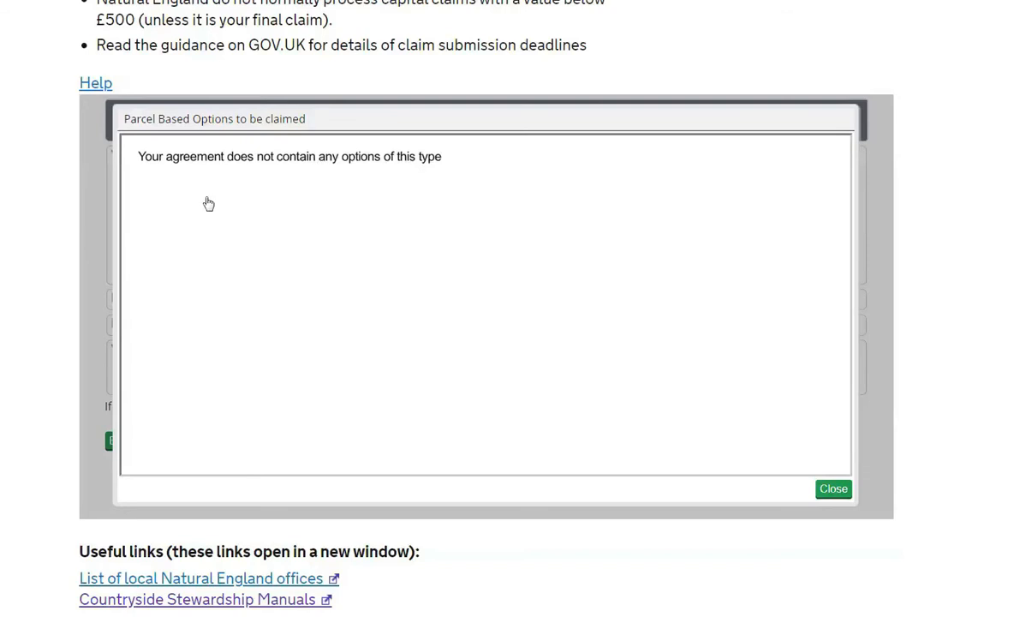
pyautogui.press('Escape')
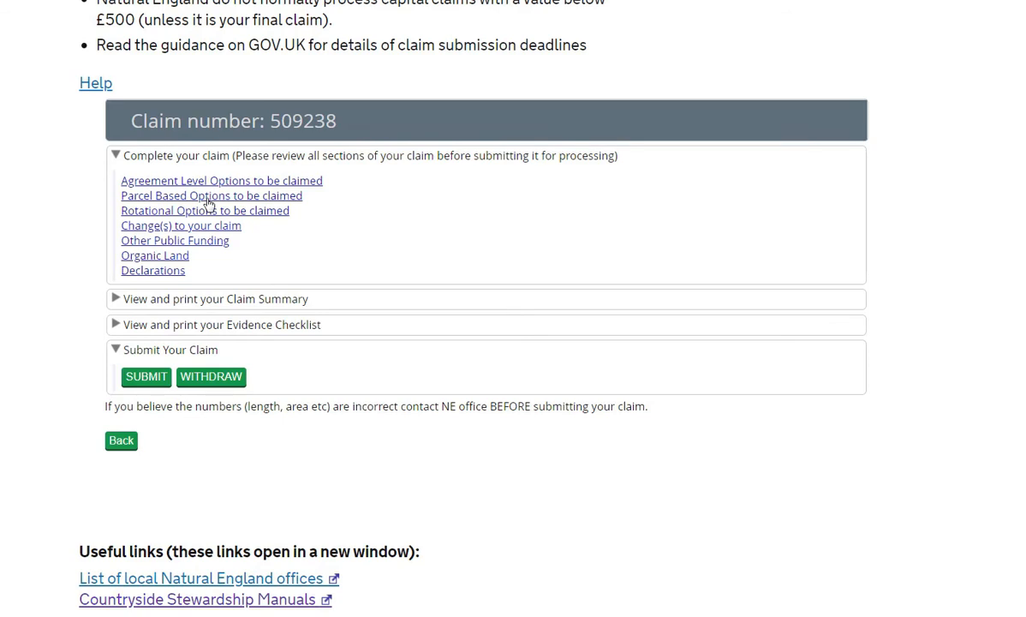
pyautogui.click(208, 197)
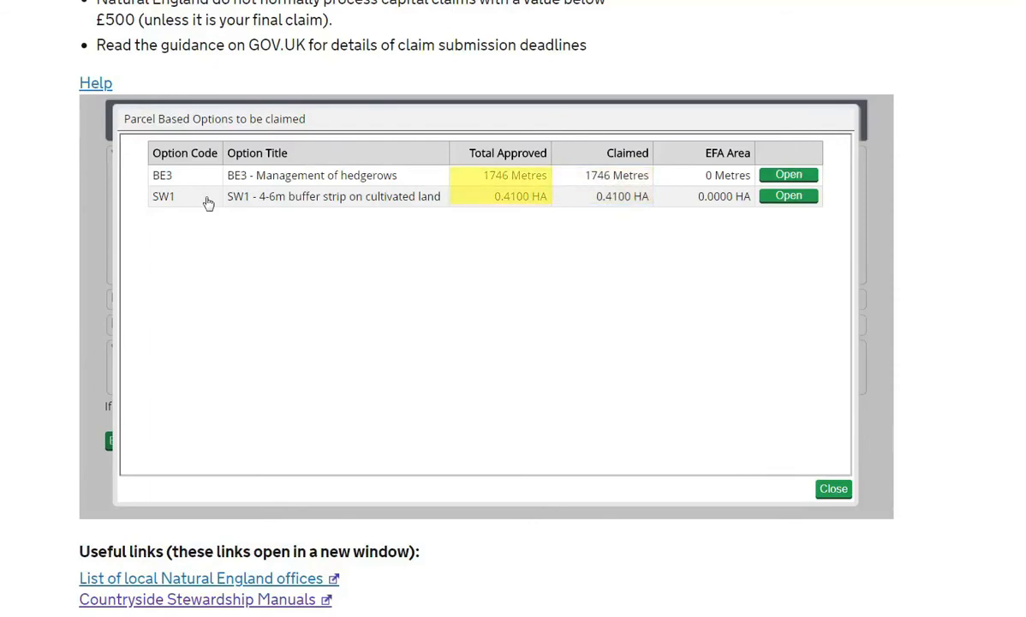
pyautogui.click(796, 175)
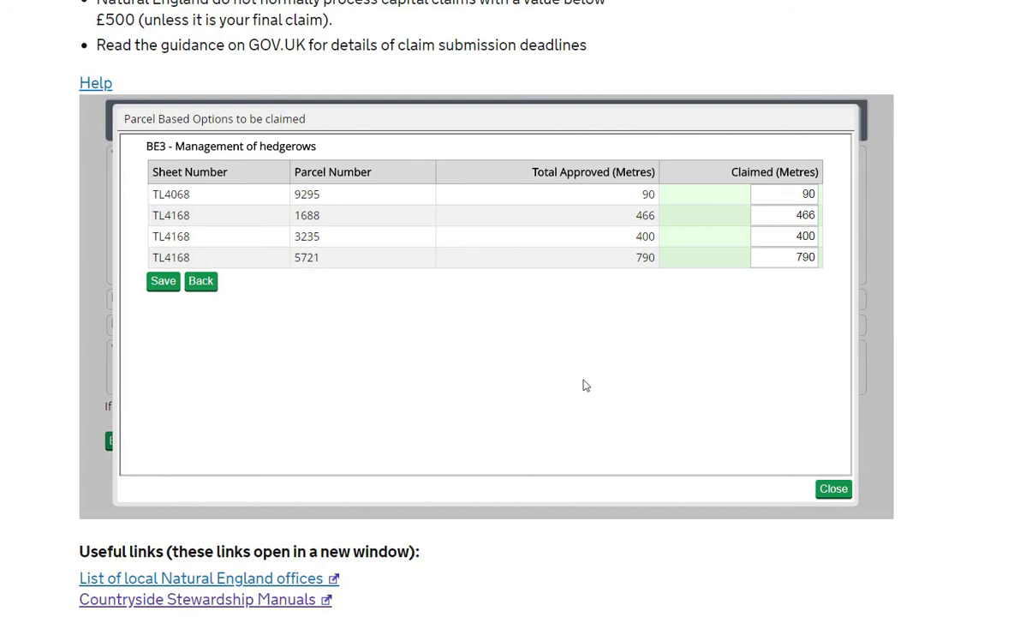
pyautogui.click(171, 284)
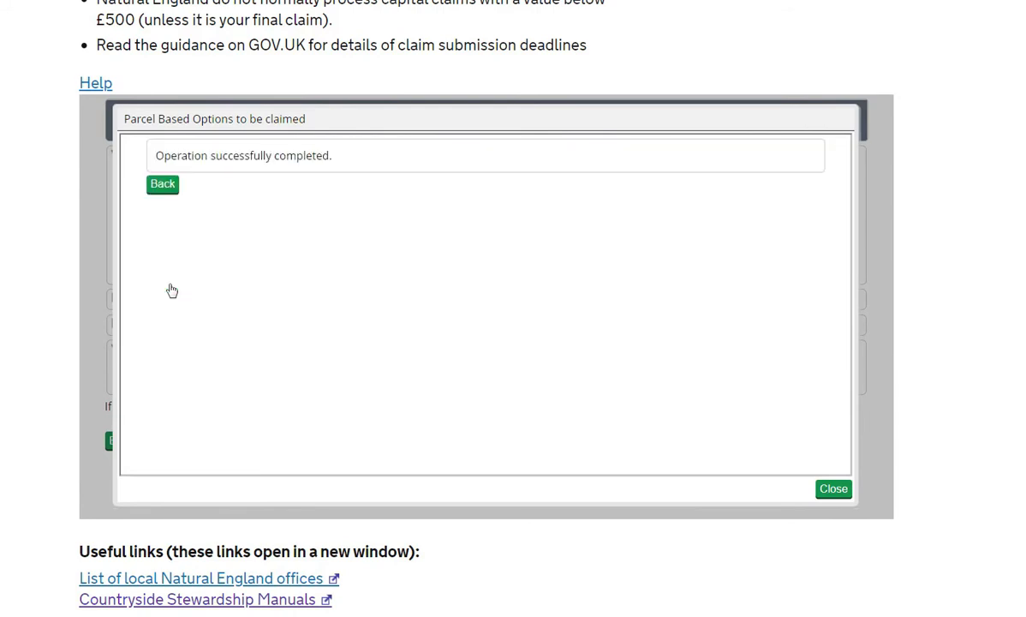
pyautogui.click(166, 185)
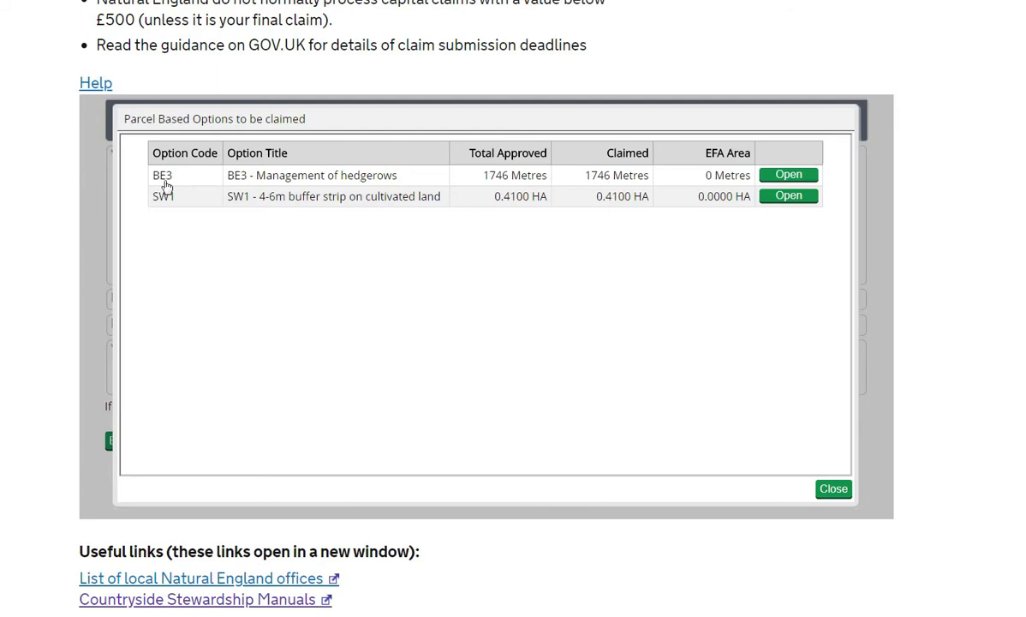
pyautogui.click(834, 489)
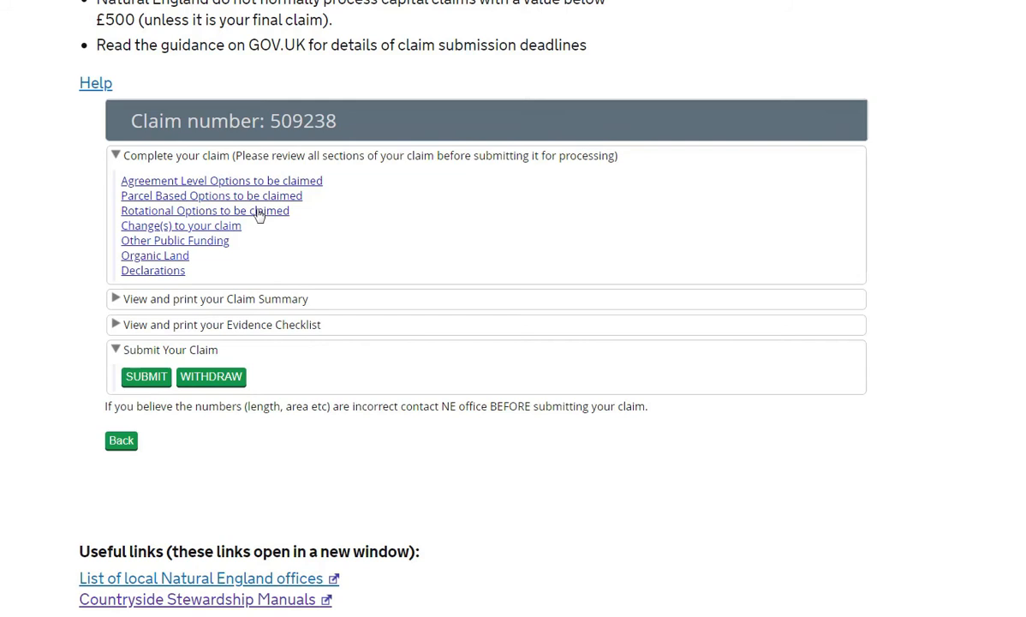
# Answer No to confirming all Rotational Options locations and close the window
pyautogui.click(260, 214)
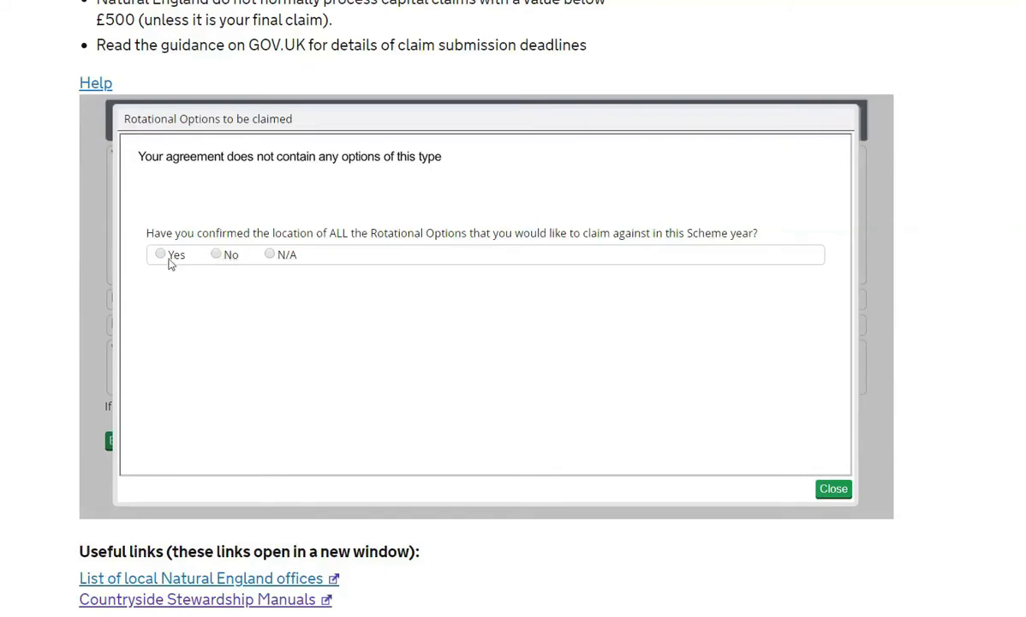
pyautogui.click(217, 256)
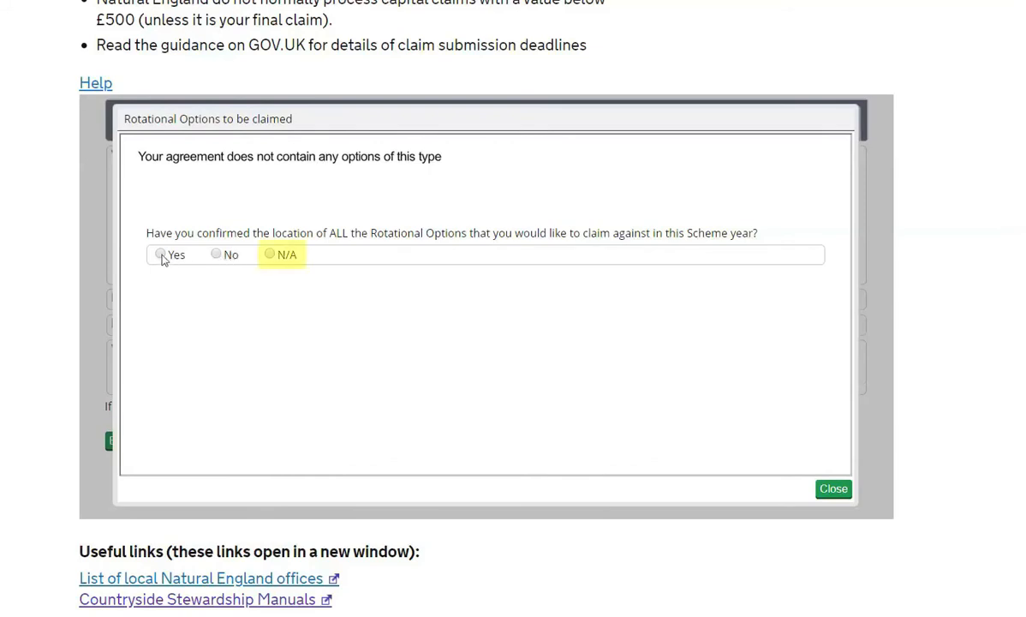
pyautogui.click(217, 256)
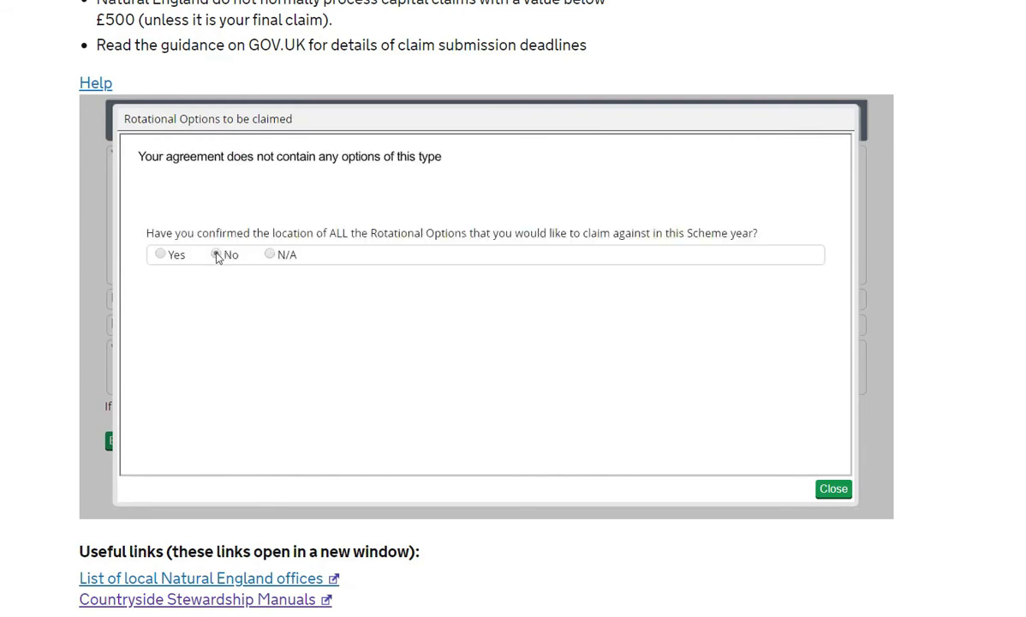
pyautogui.click(834, 489)
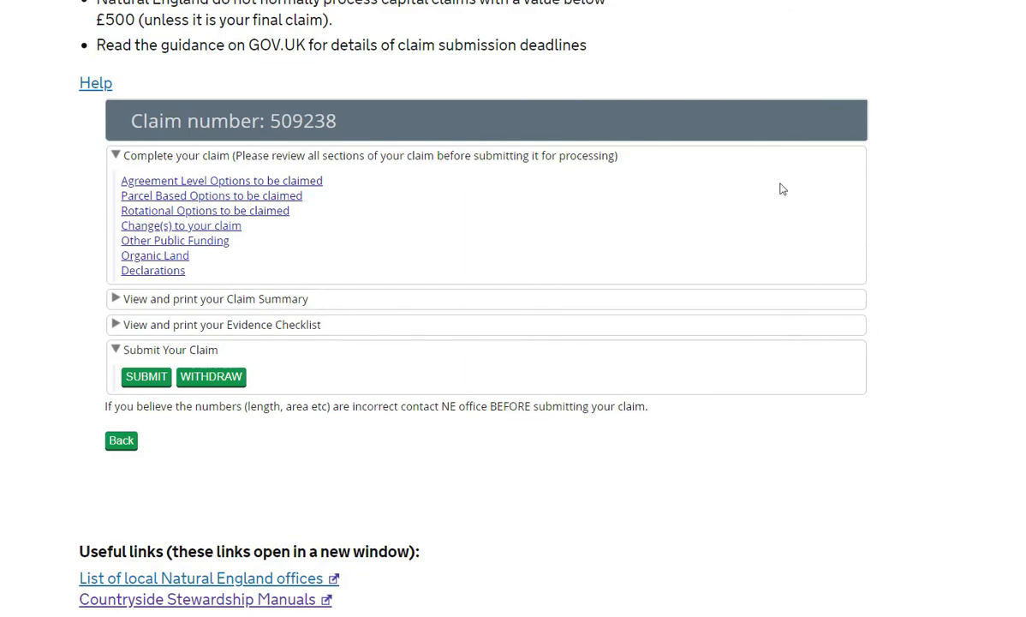
# Open the AB1 Nectar Flower Mix parcel table, showing 0.5000 HA approved and 0.0000 HA claimed
pyautogui.click(285, 220)
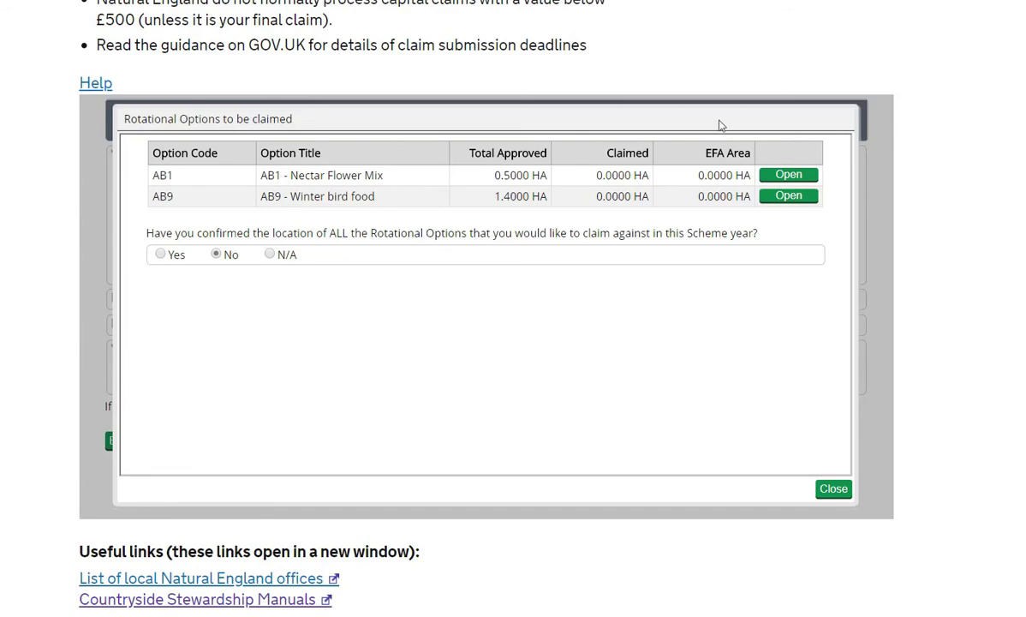
pyautogui.click(789, 175)
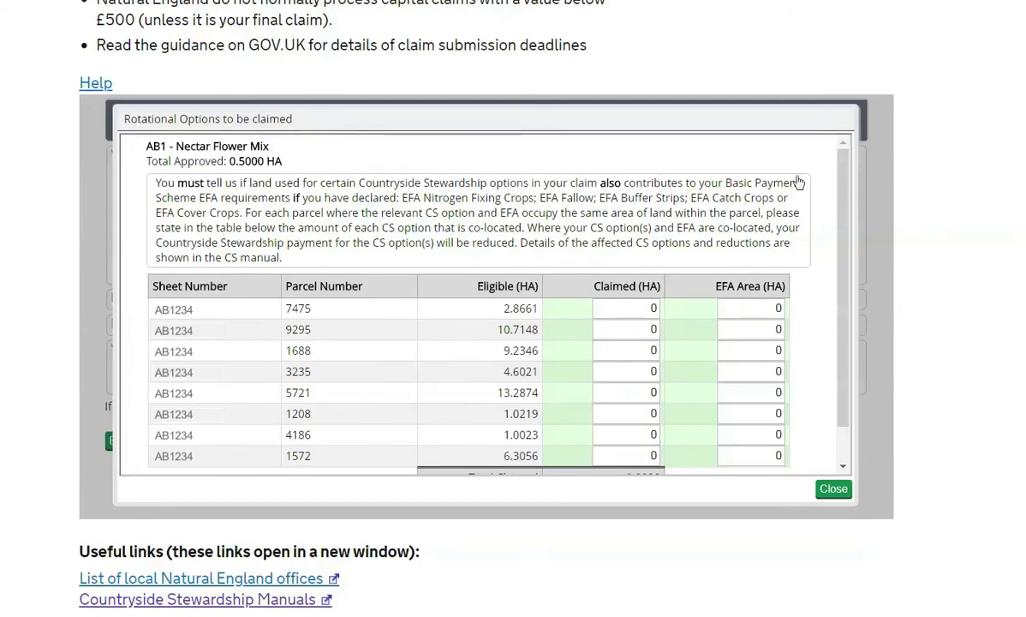
pyautogui.scroll(-3, 741, 274)
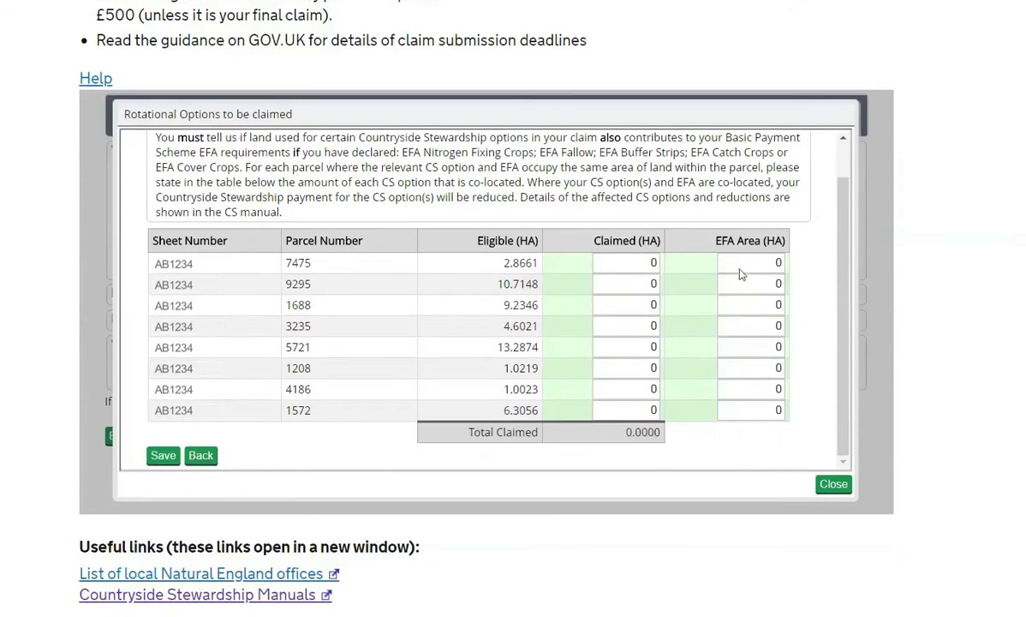
# Save the AB1 Nectar Flower Mix parcel table unchanged and return to the claim page
pyautogui.click(163, 291)
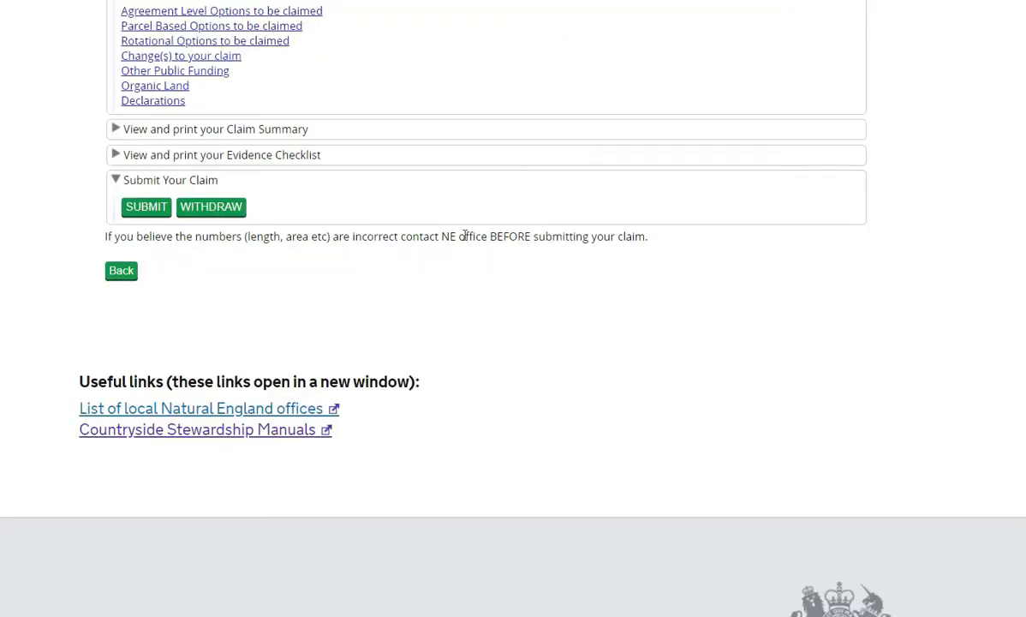
pyautogui.scroll(3, 463, 231)
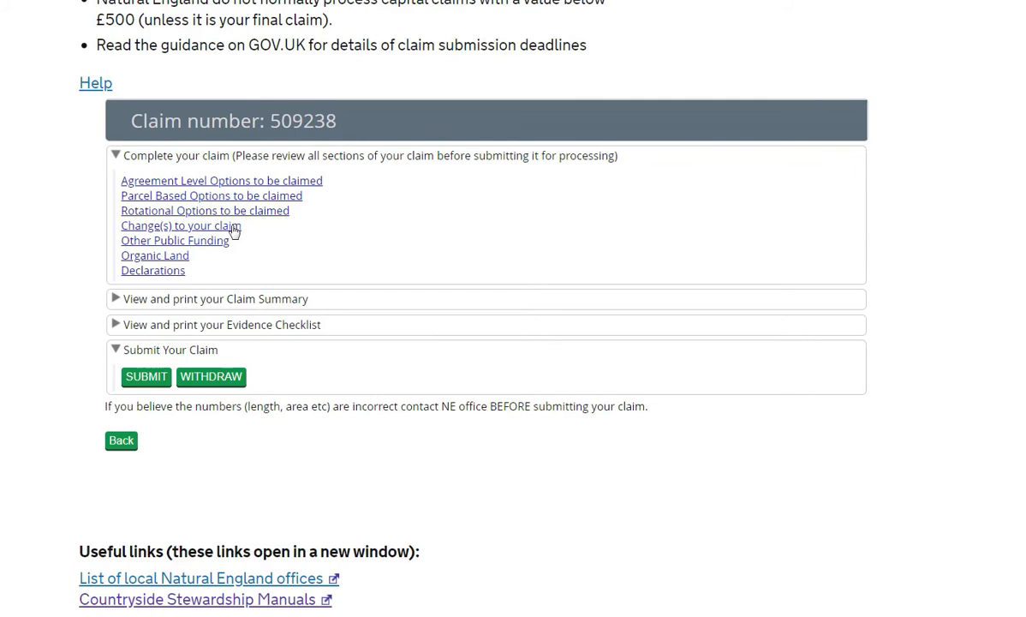
# Answer No under Change(s) to your claim, save it, and close the window
pyautogui.click(234, 230)
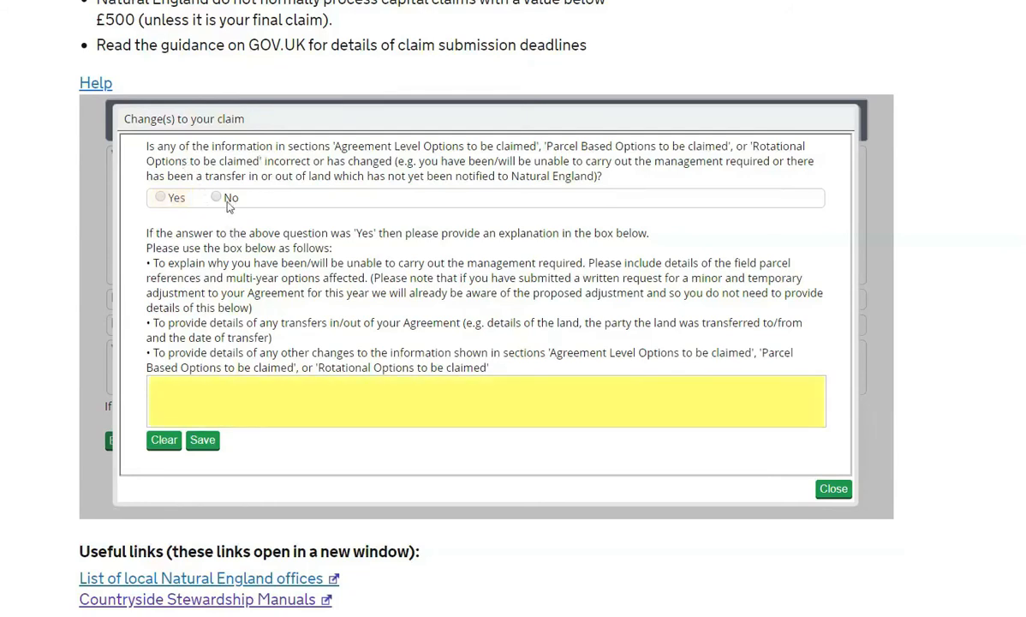
pyautogui.click(216, 197)
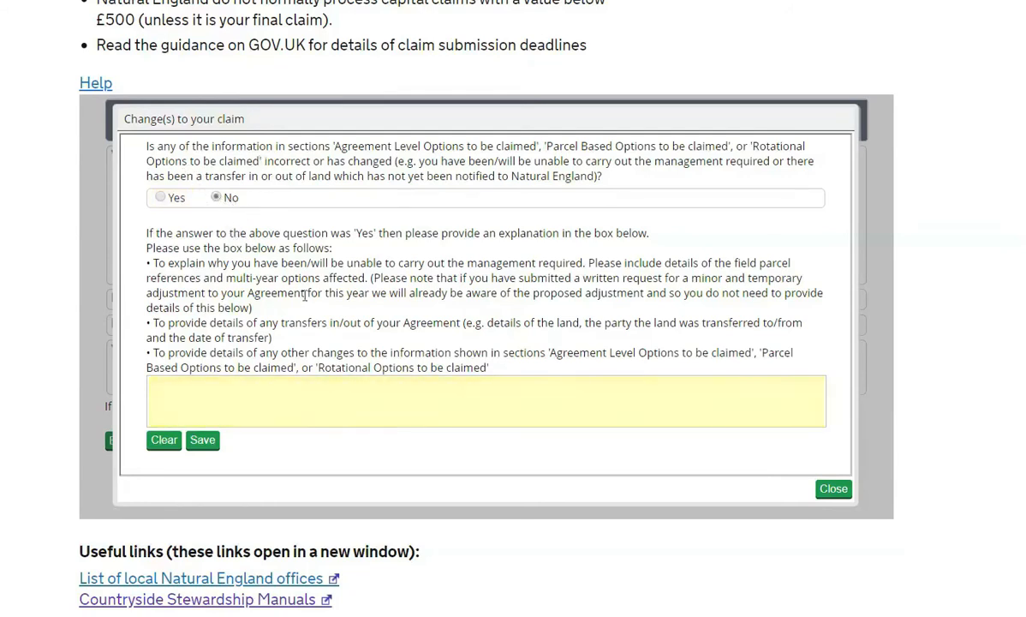
pyautogui.click(202, 440)
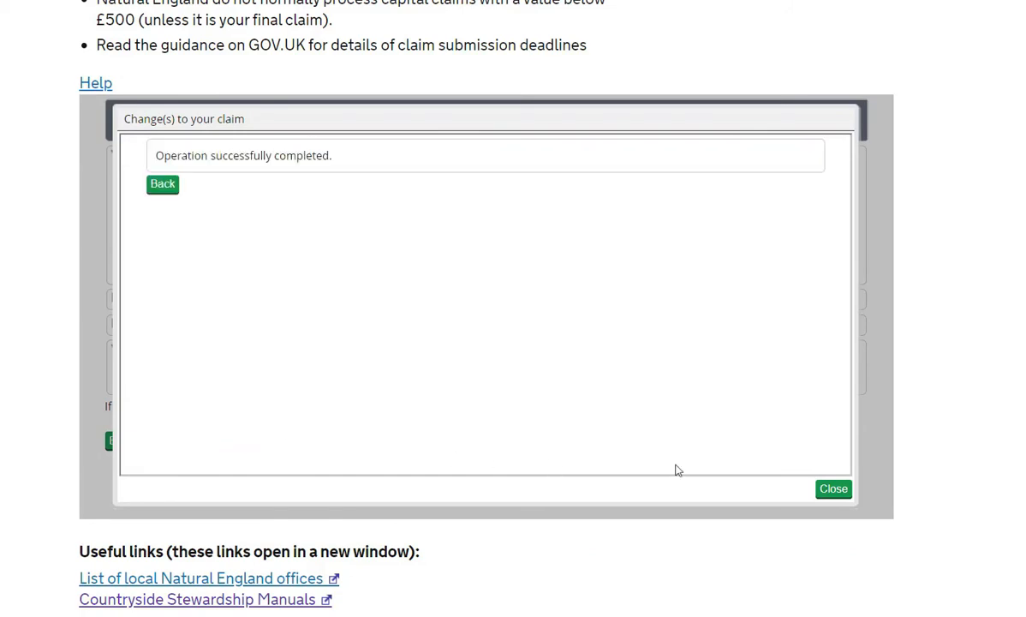
pyautogui.click(833, 489)
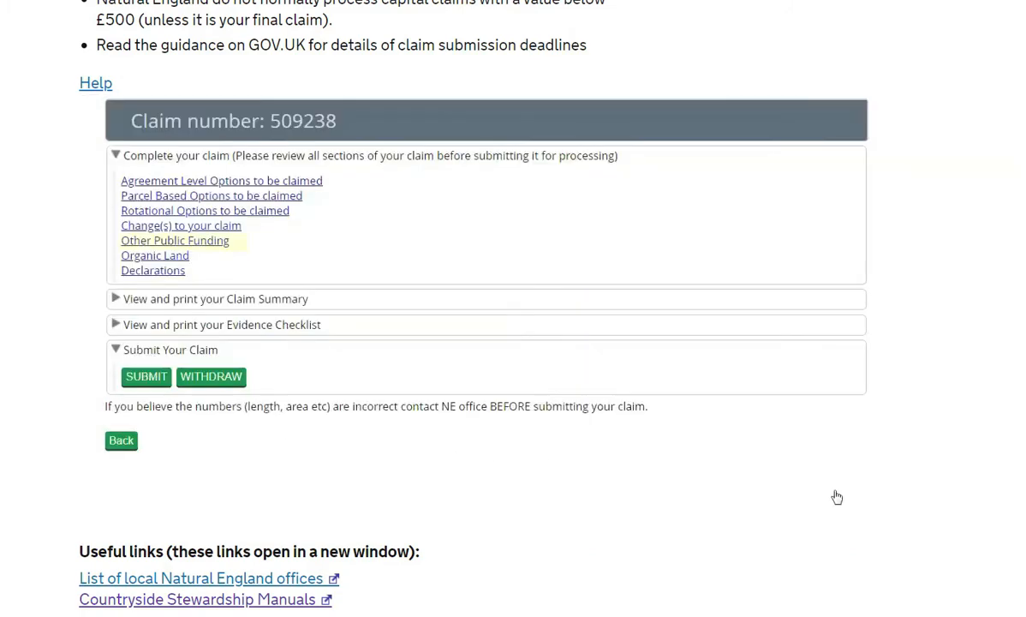
# Answer No to de minimis state aid under Other Public Funding, save, and close
pyautogui.click(206, 246)
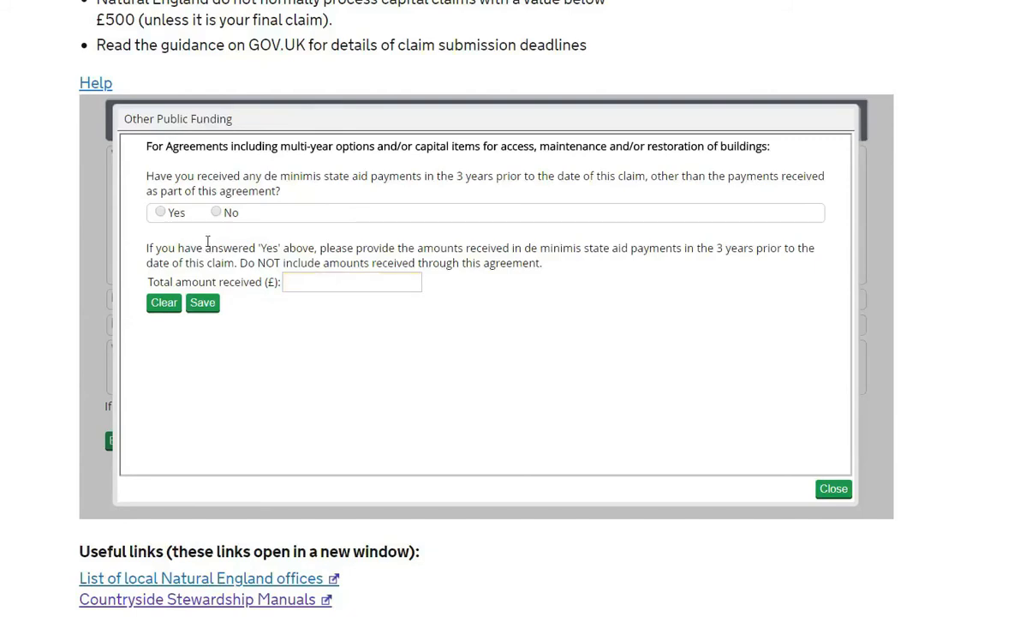
pyautogui.click(216, 212)
pyautogui.click(214, 305)
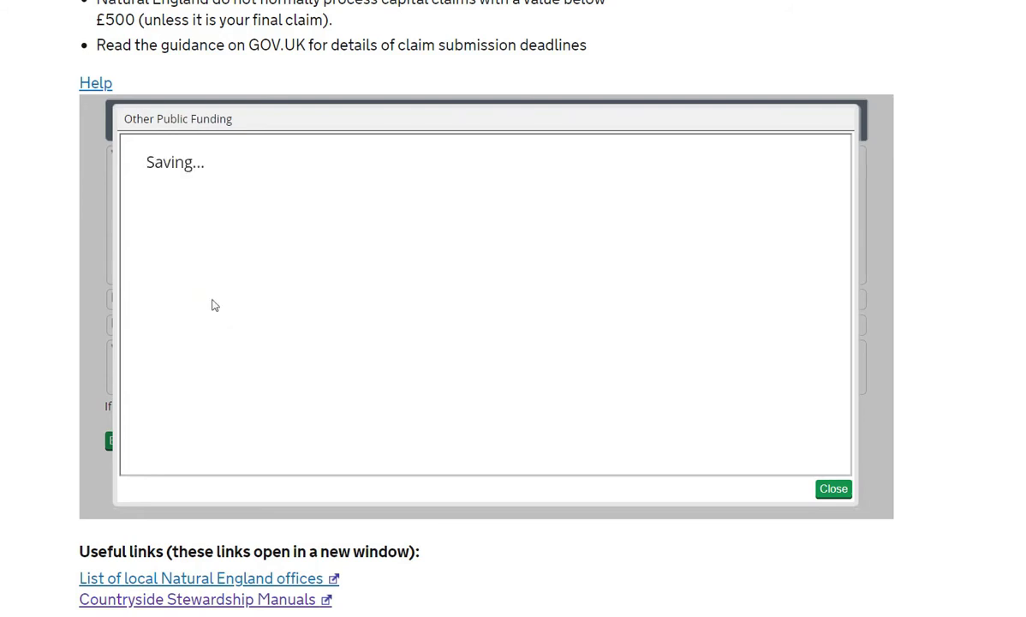
pyautogui.click(834, 490)
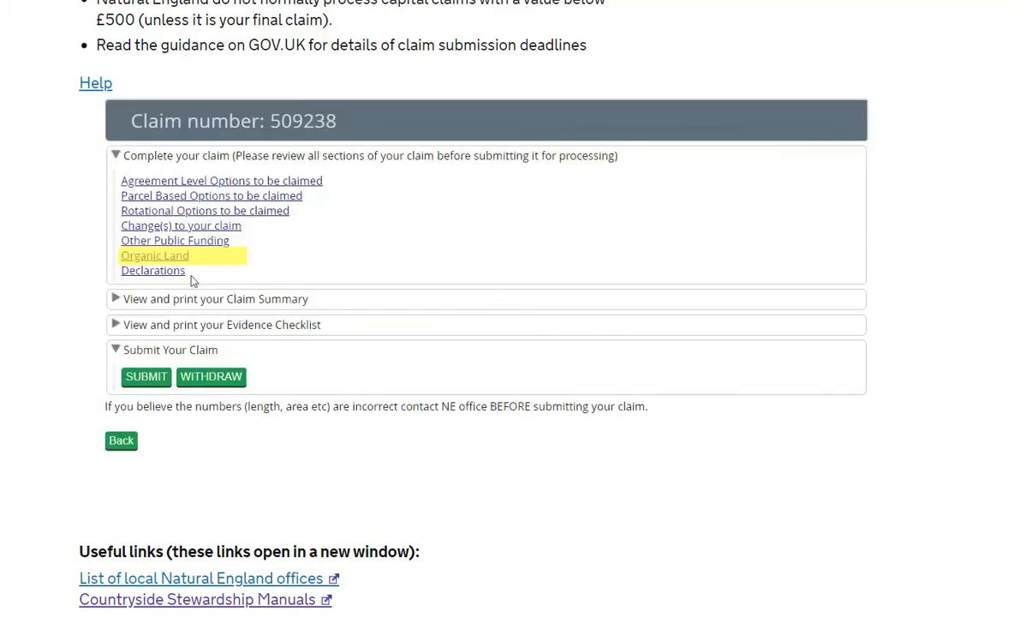
# Answer No to the Organic Land active-farmer question and save the answer
pyautogui.click(136, 257)
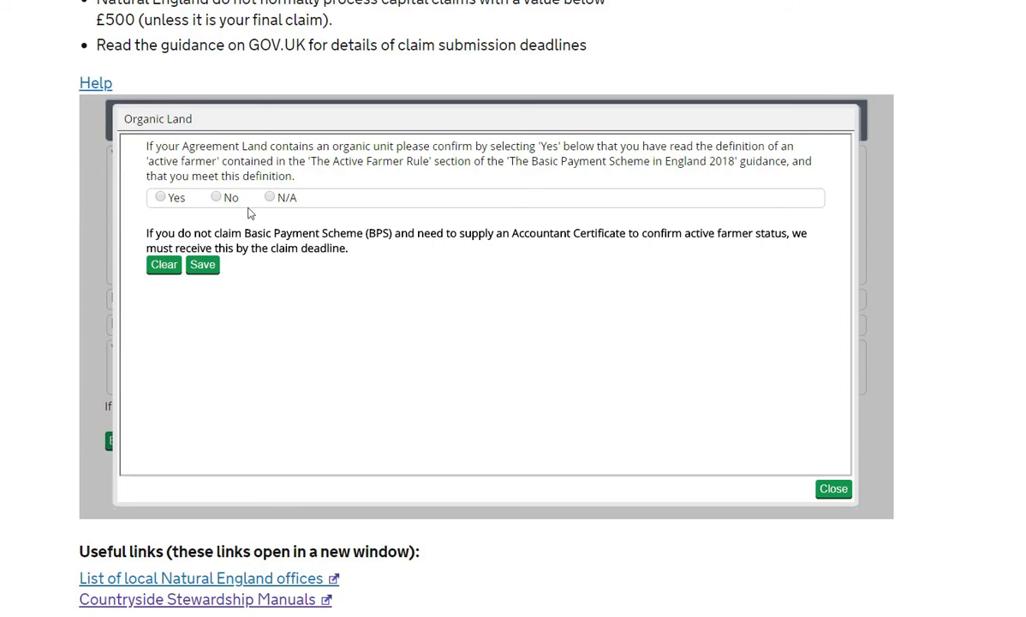
pyautogui.click(216, 198)
pyautogui.click(210, 269)
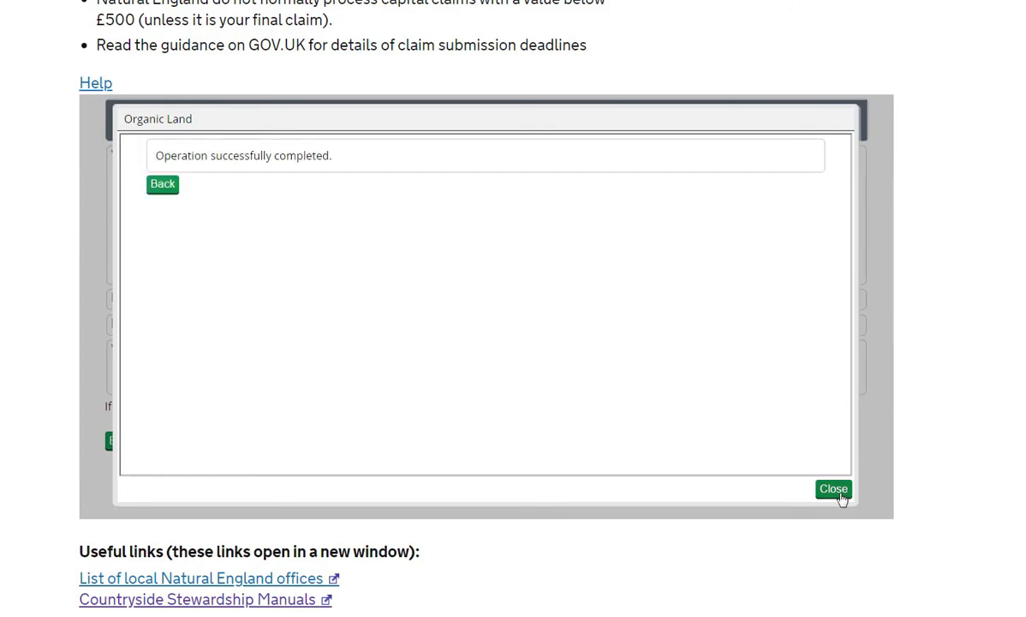
pyautogui.click(838, 490)
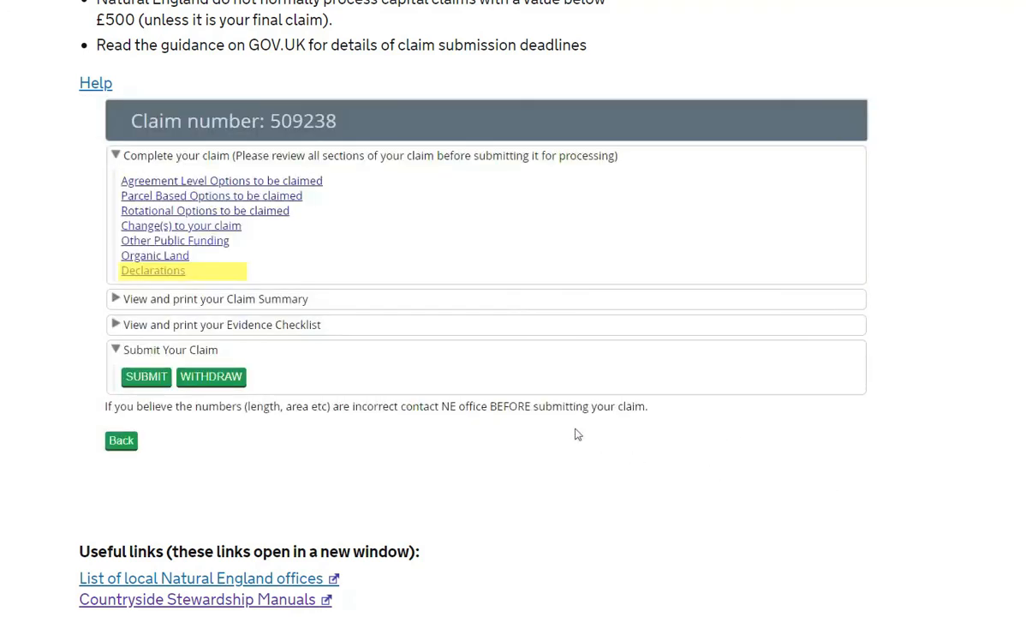
pyautogui.click(131, 269)
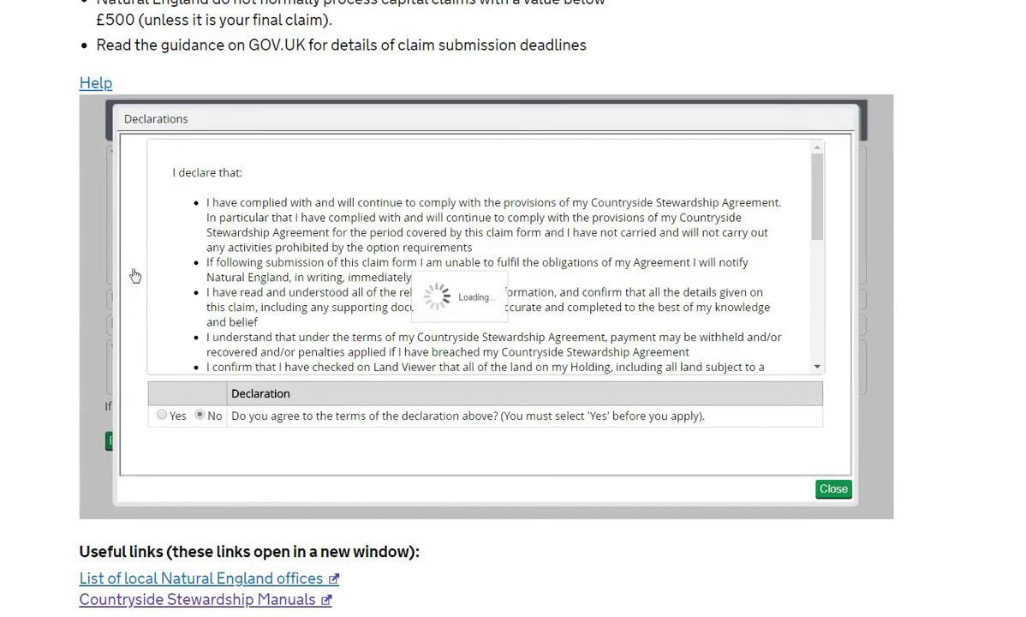
pyautogui.click(161, 415)
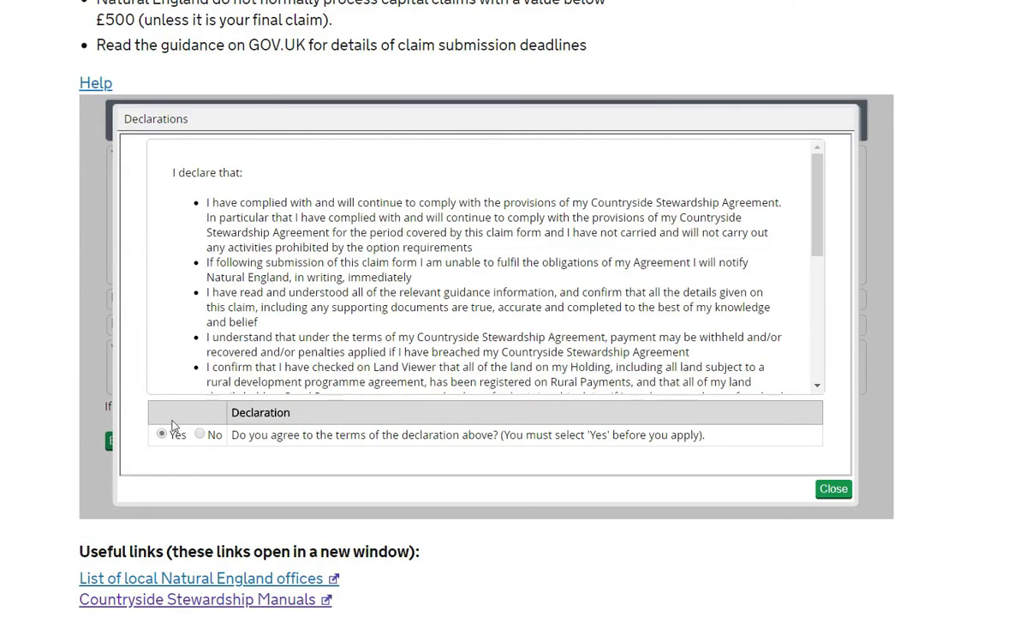
pyautogui.click(835, 489)
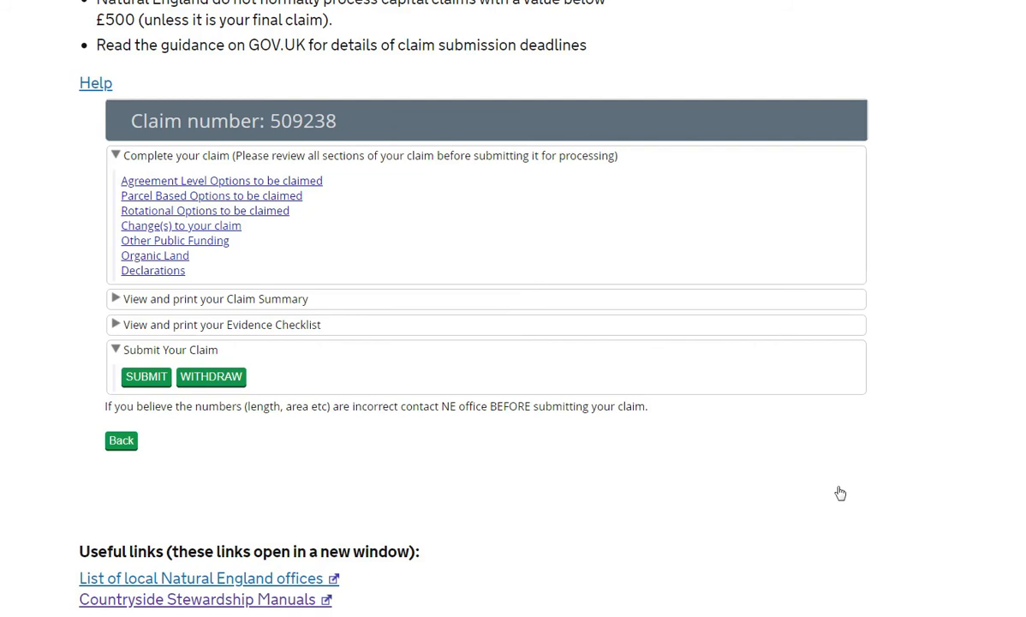
pyautogui.click(116, 299)
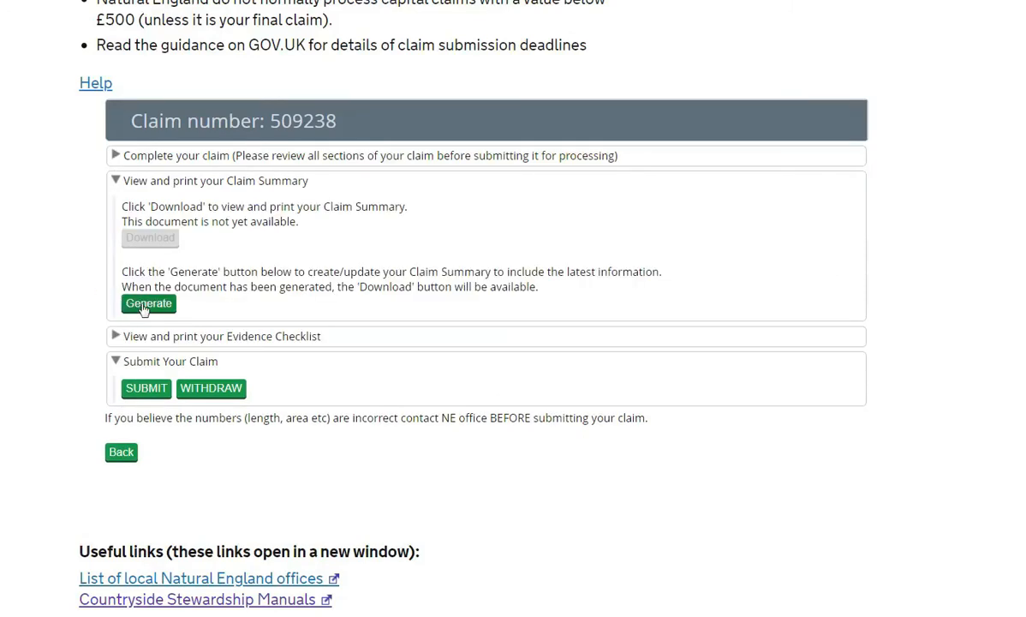
pyautogui.click(140, 300)
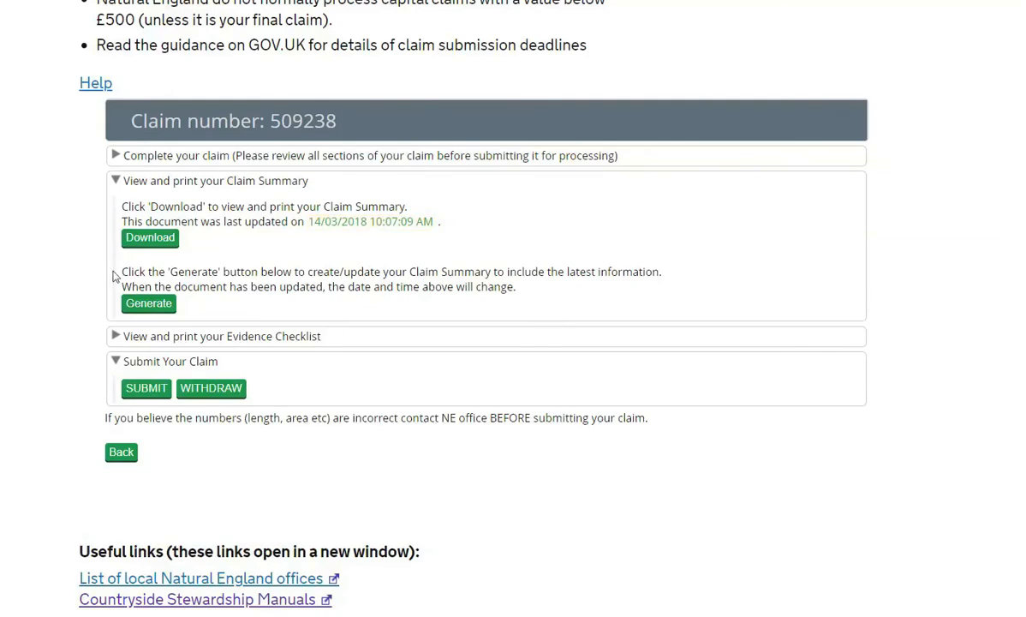
pyautogui.click(157, 243)
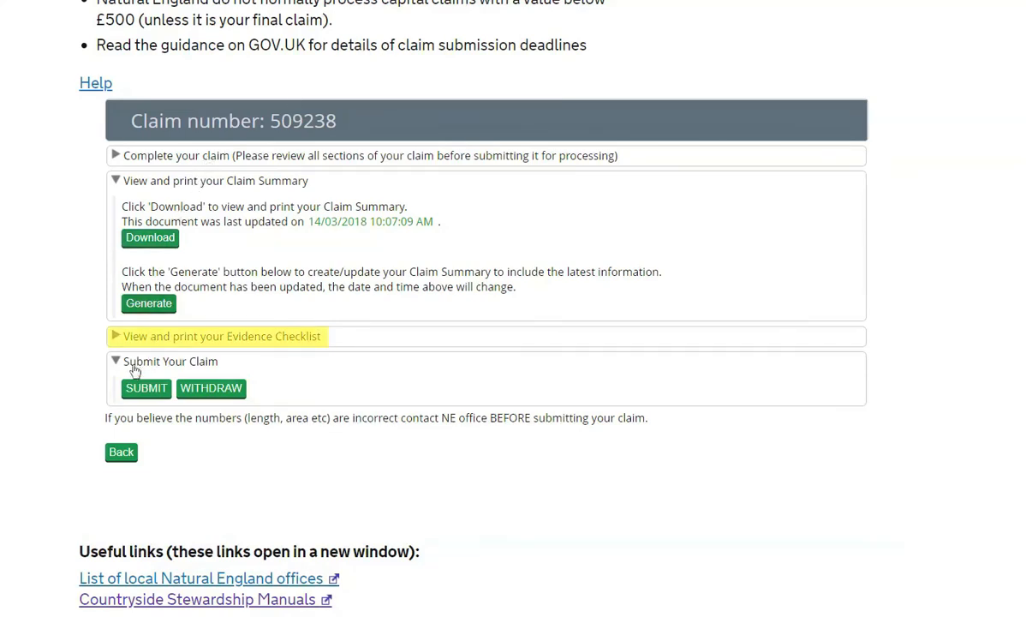
# Generate the one-page Evidence Checklist, view its PDF, then close the viewer
pyautogui.click(119, 336)
pyautogui.click(149, 330)
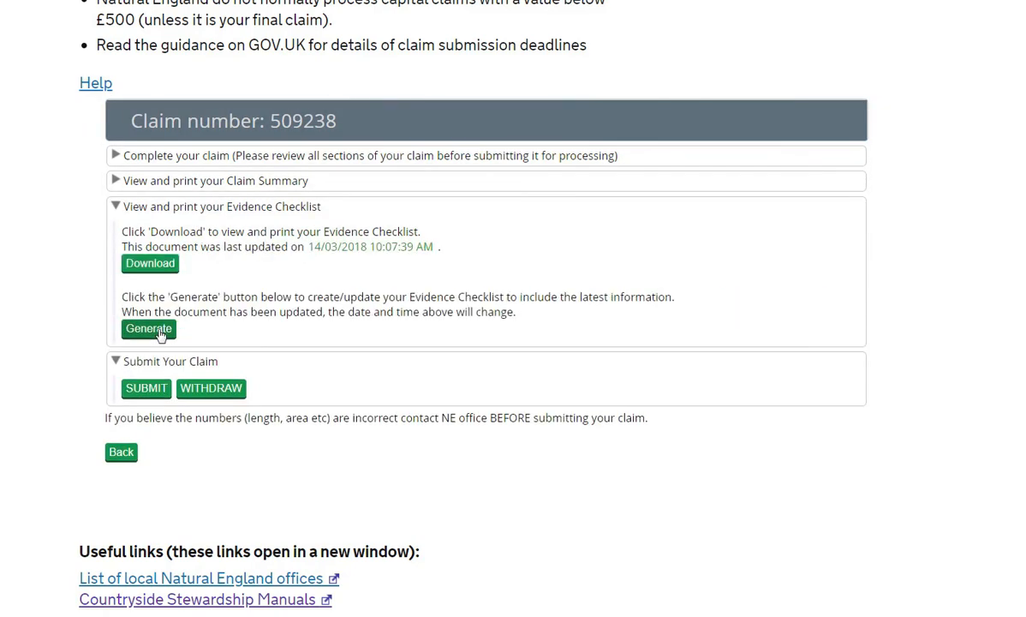
pyautogui.click(156, 265)
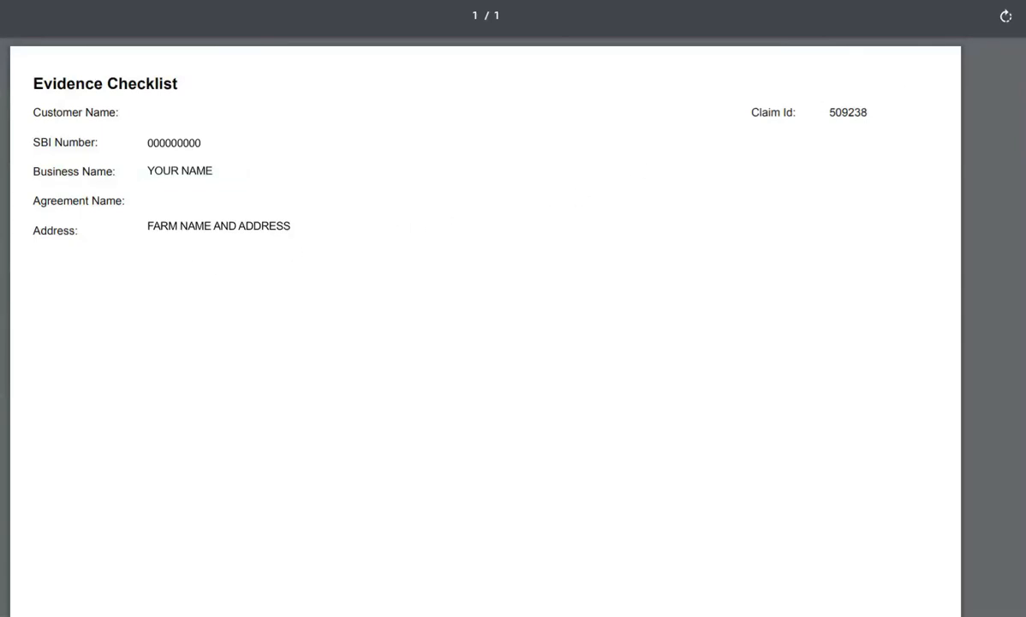
pyautogui.press('Escape')
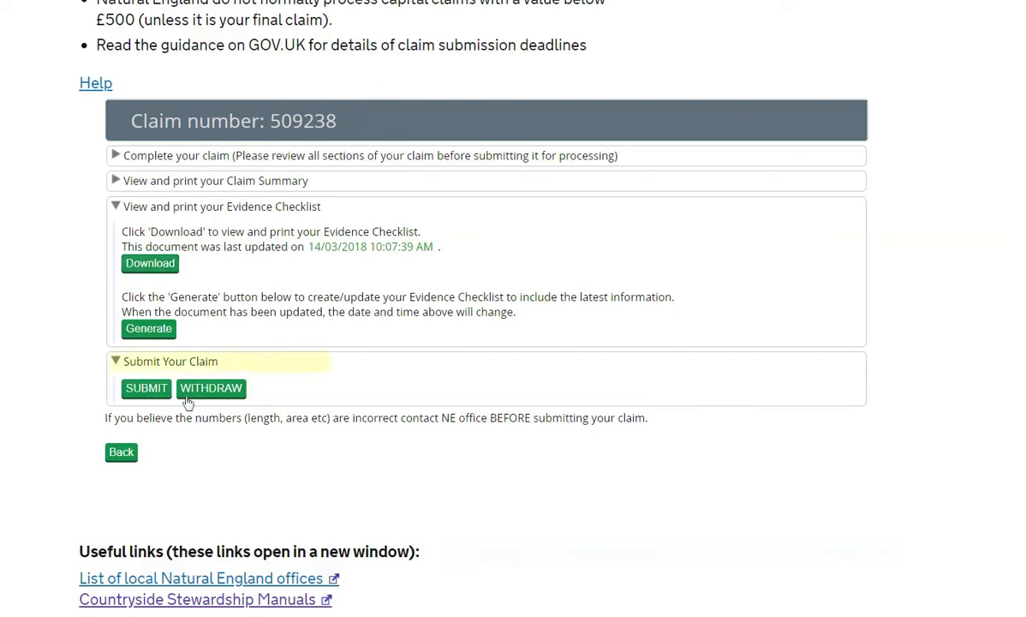
# Submit the 2018 revenue claim, confirm the warning, and go back to the claims list
pyautogui.click(146, 390)
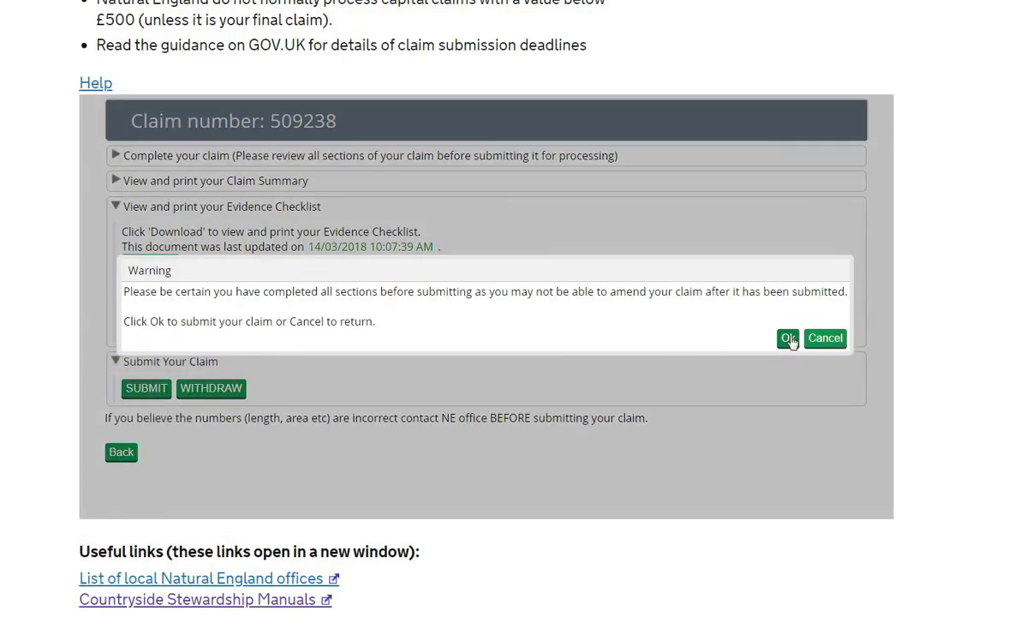
pyautogui.click(788, 339)
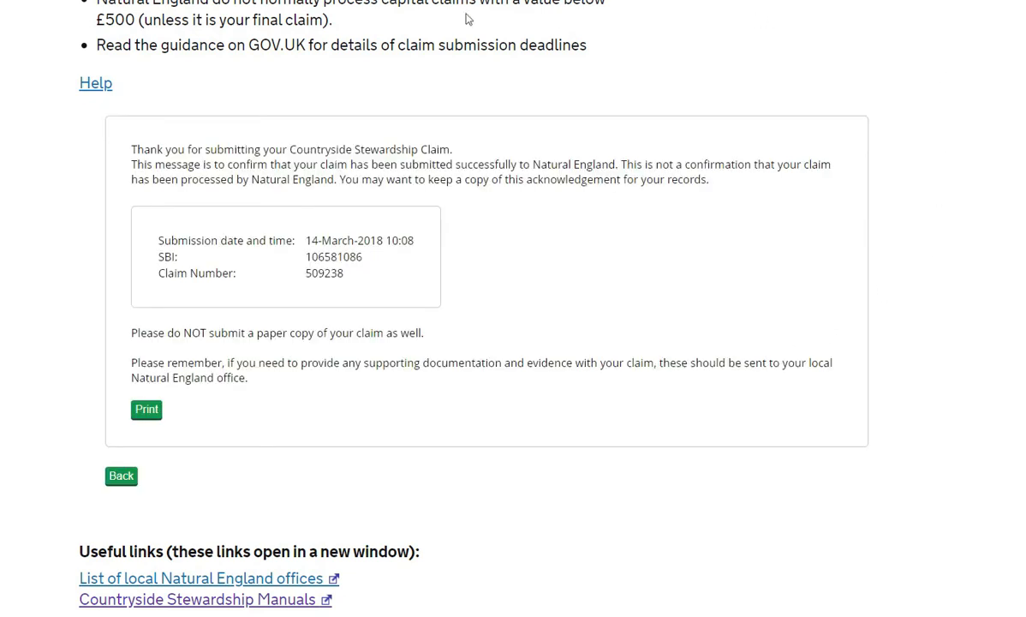
pyautogui.click(119, 477)
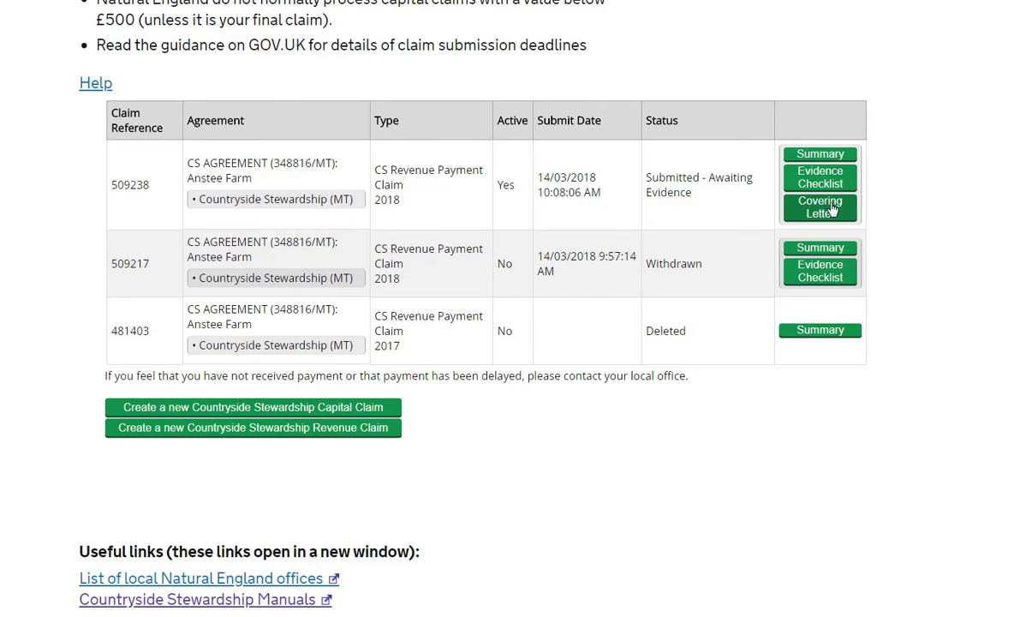
pyautogui.click(831, 209)
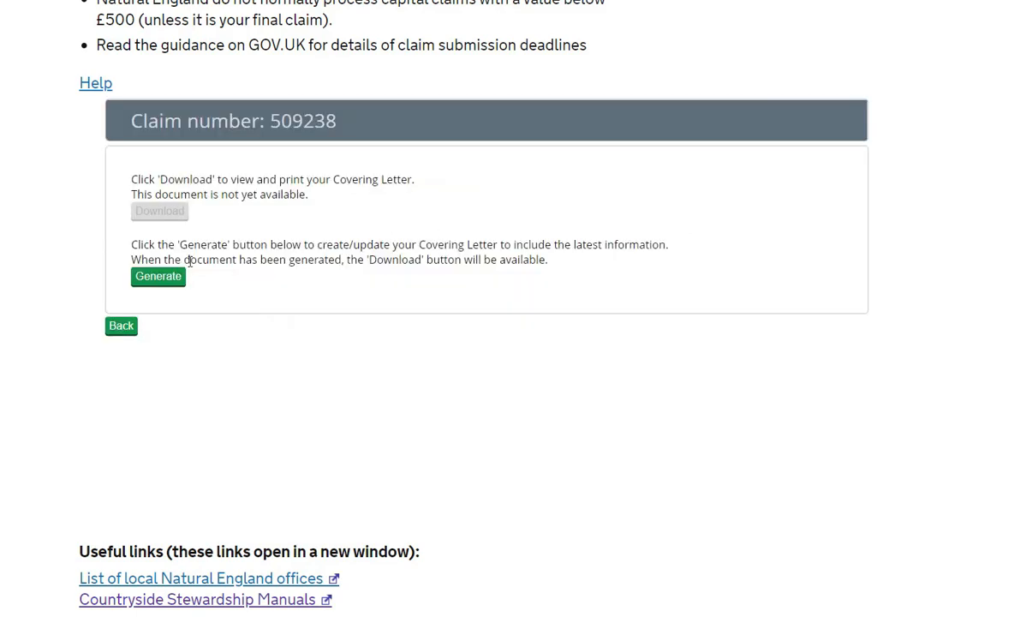
pyautogui.click(146, 281)
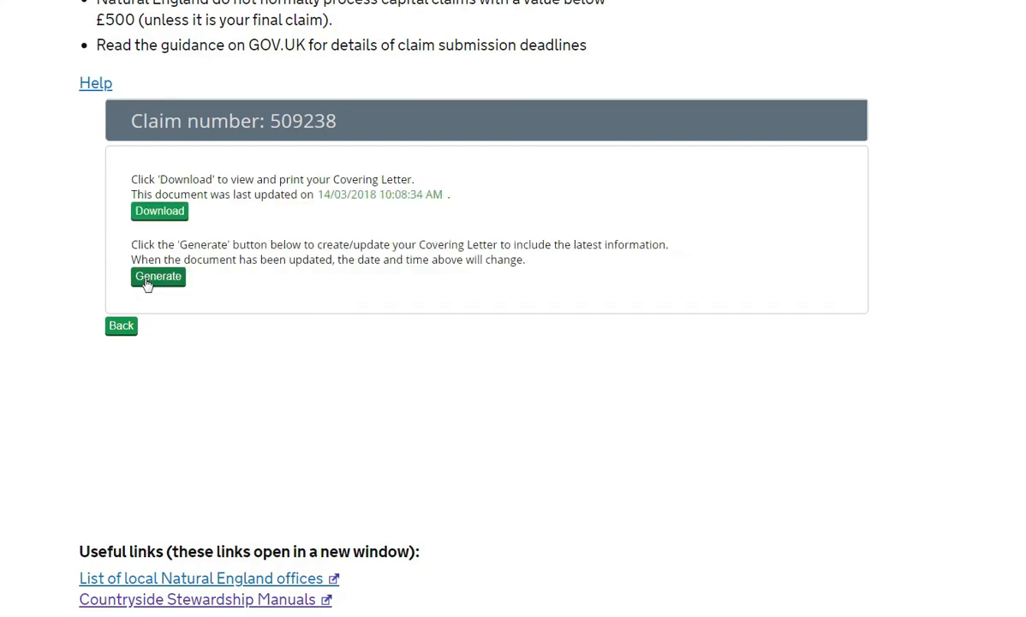
pyautogui.click(172, 212)
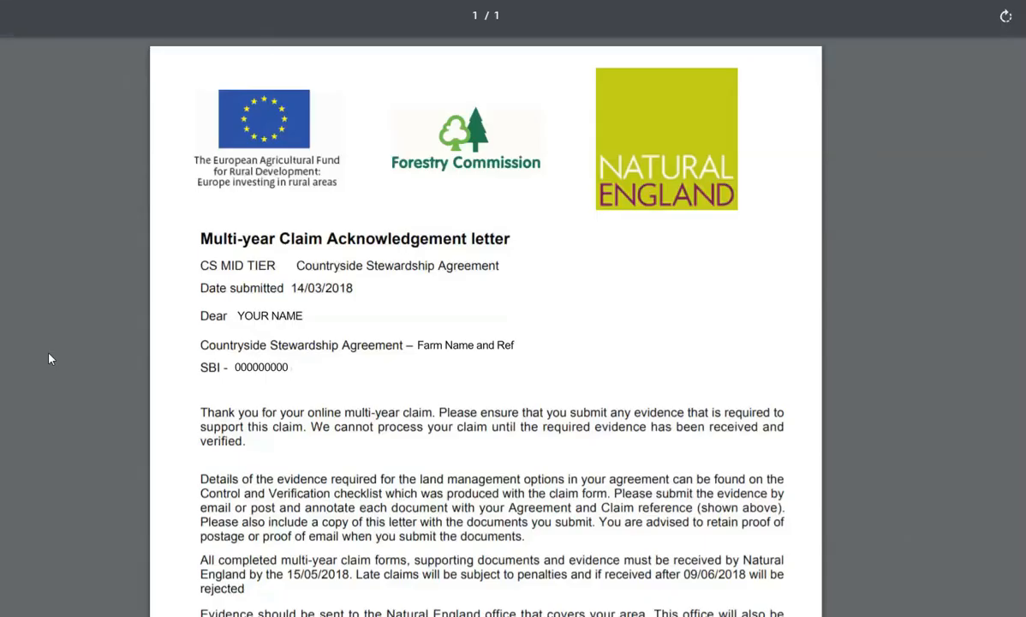